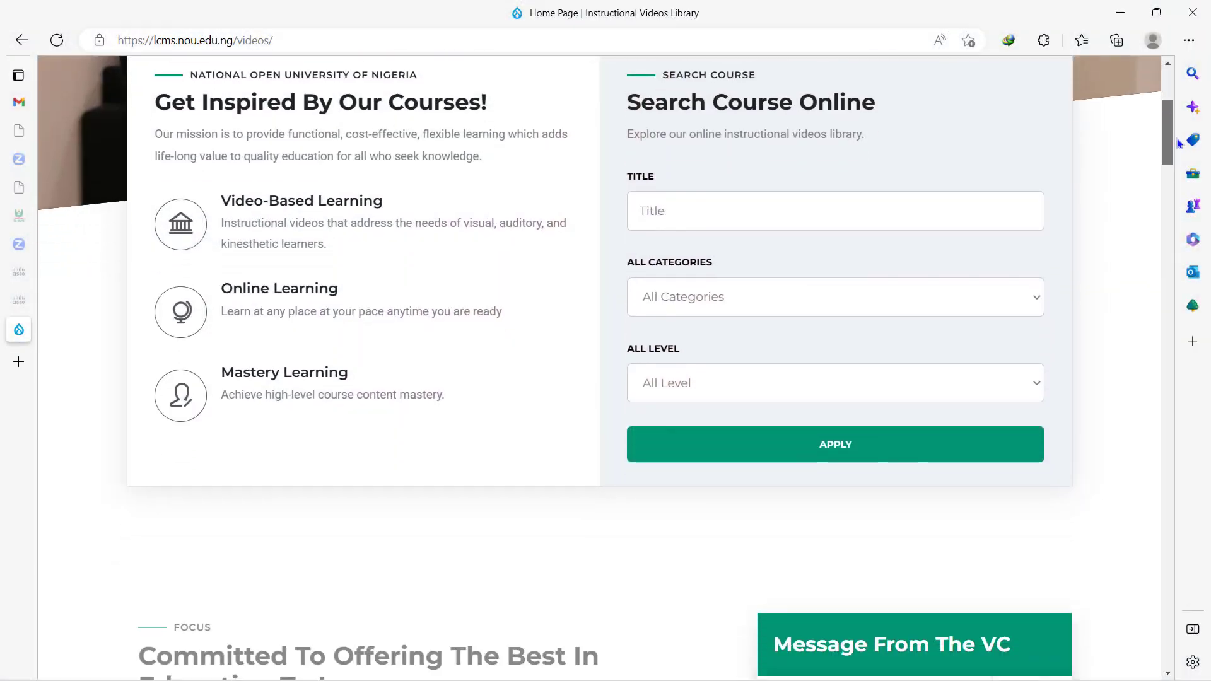
- Scroll through the LCMS Instructional Videos page before moving to the NOUN eLearn home page
left_click_drag(1181, 154, 1210, 282)
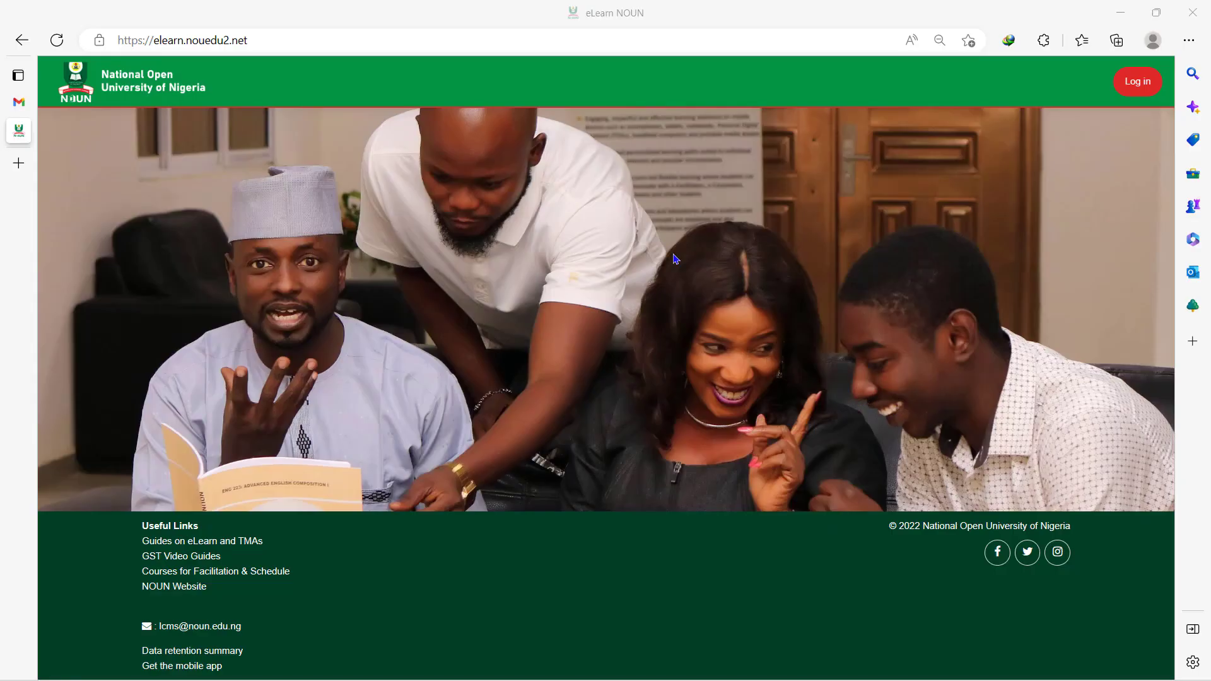
- Check the elearn.nouedu2.net site address, then go to the Log in page
left_click(271, 39)
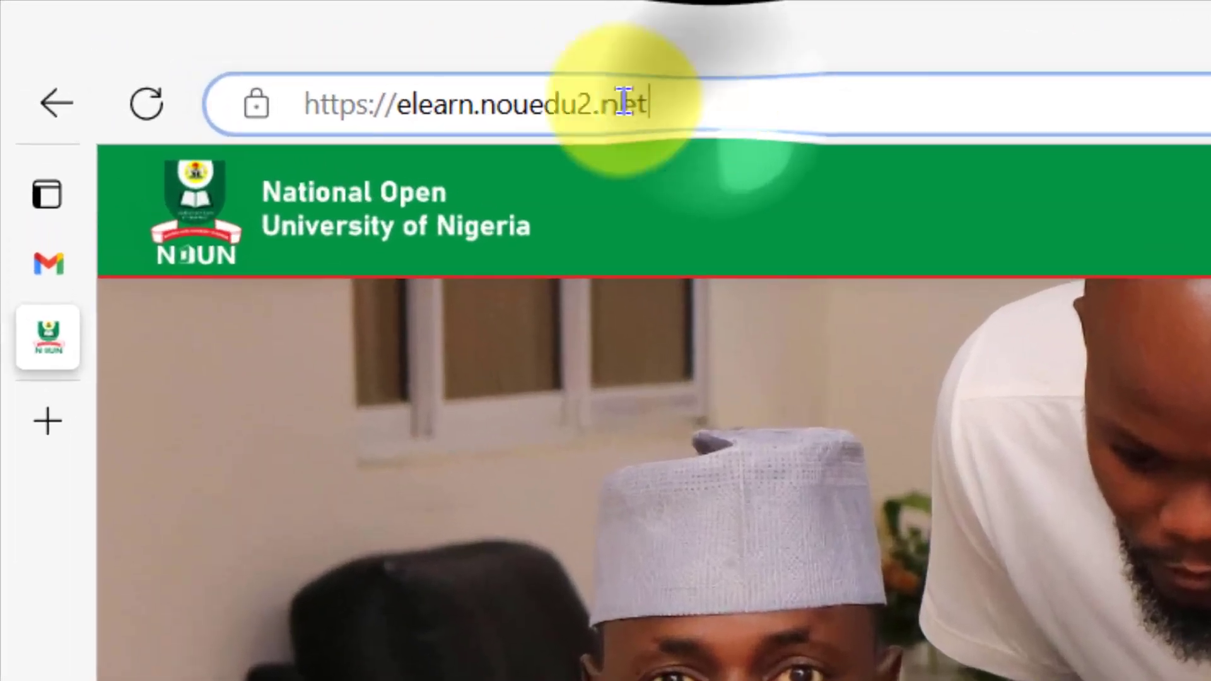
left_click_drag(457, 74, 193, 69)
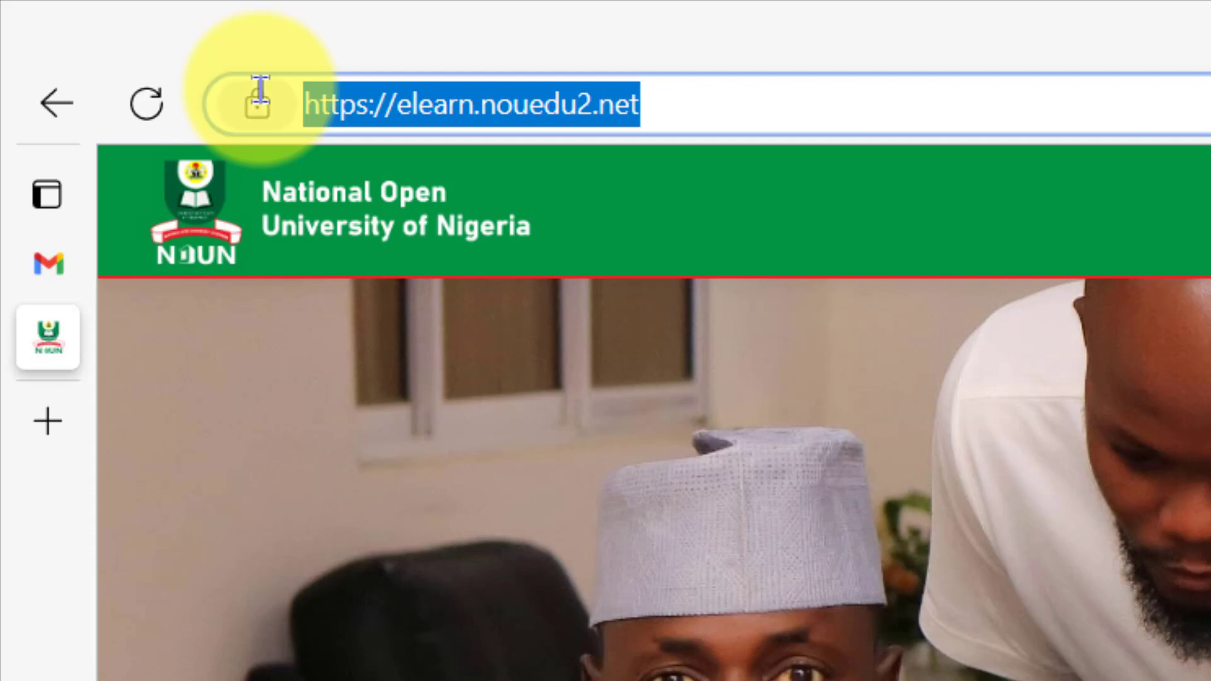
left_click(811, 284)
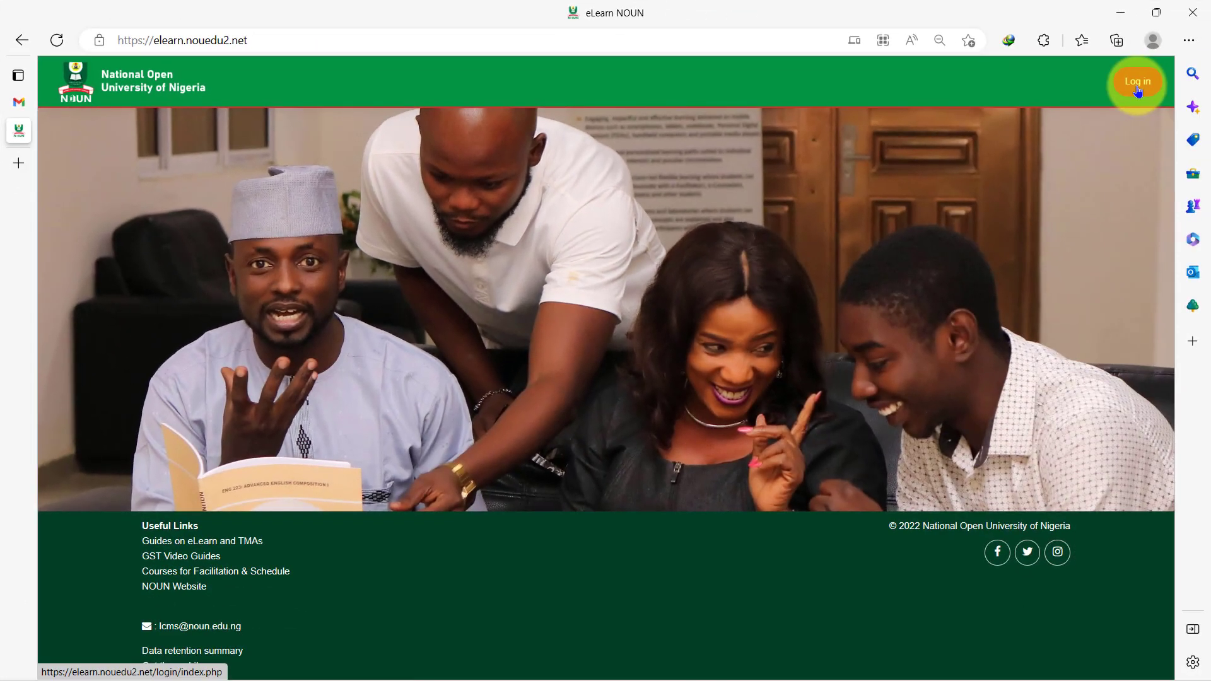
left_click(1139, 88)
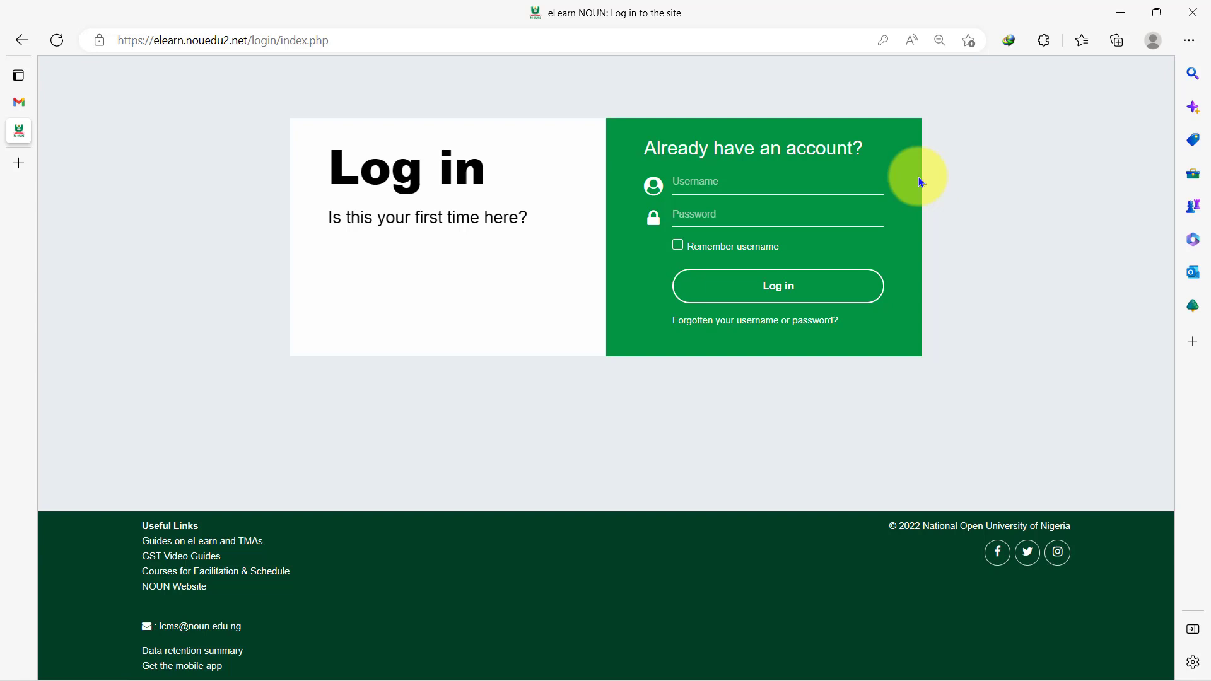
- Sign in with the student's matric number and password, checking the password with the eye icon
left_click(753, 182)
type("nou12345678")
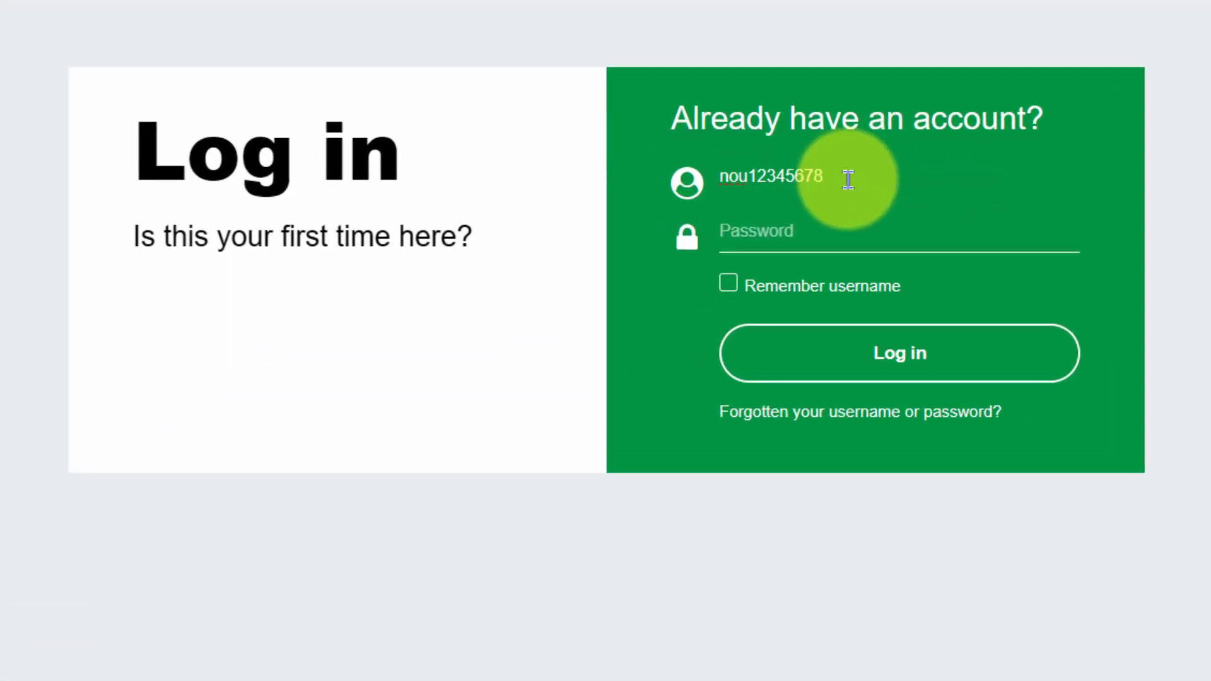
key("Tab")
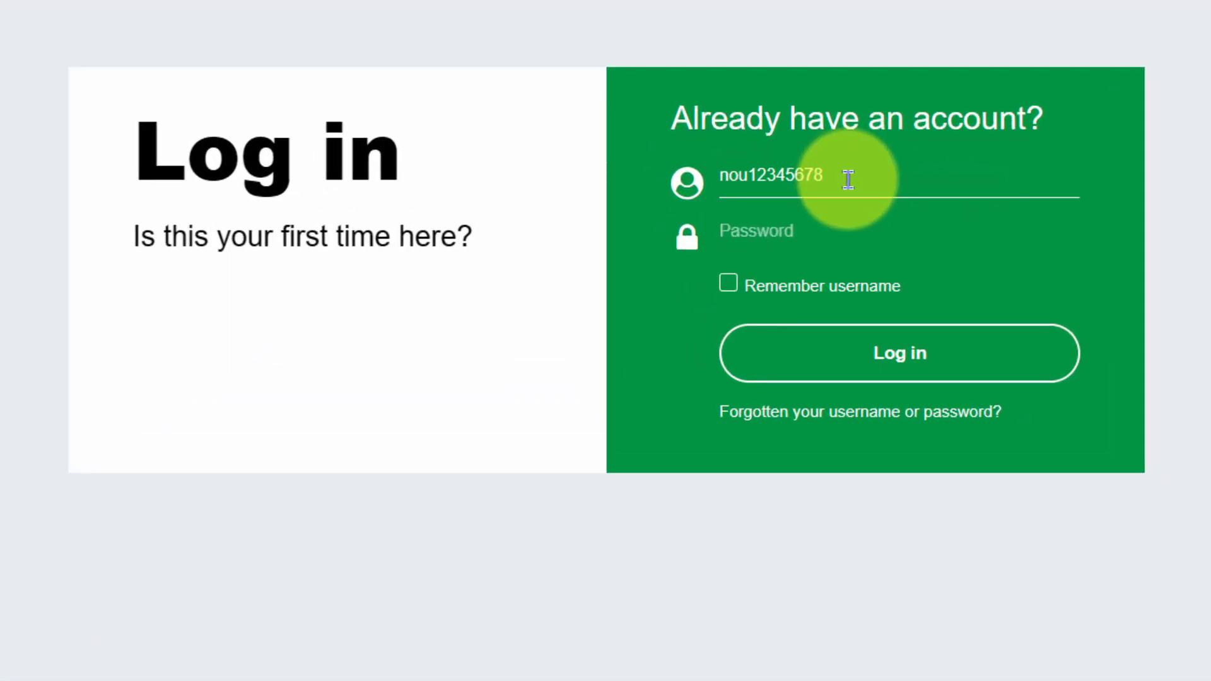
type("123")
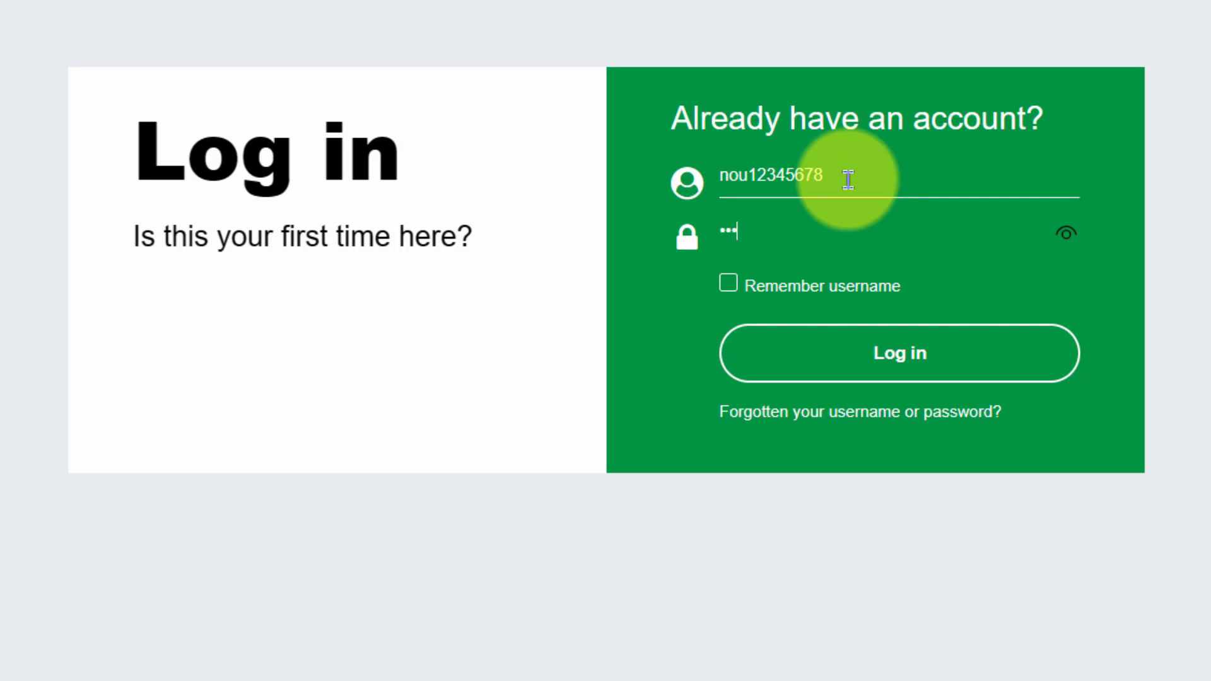
type("45678910")
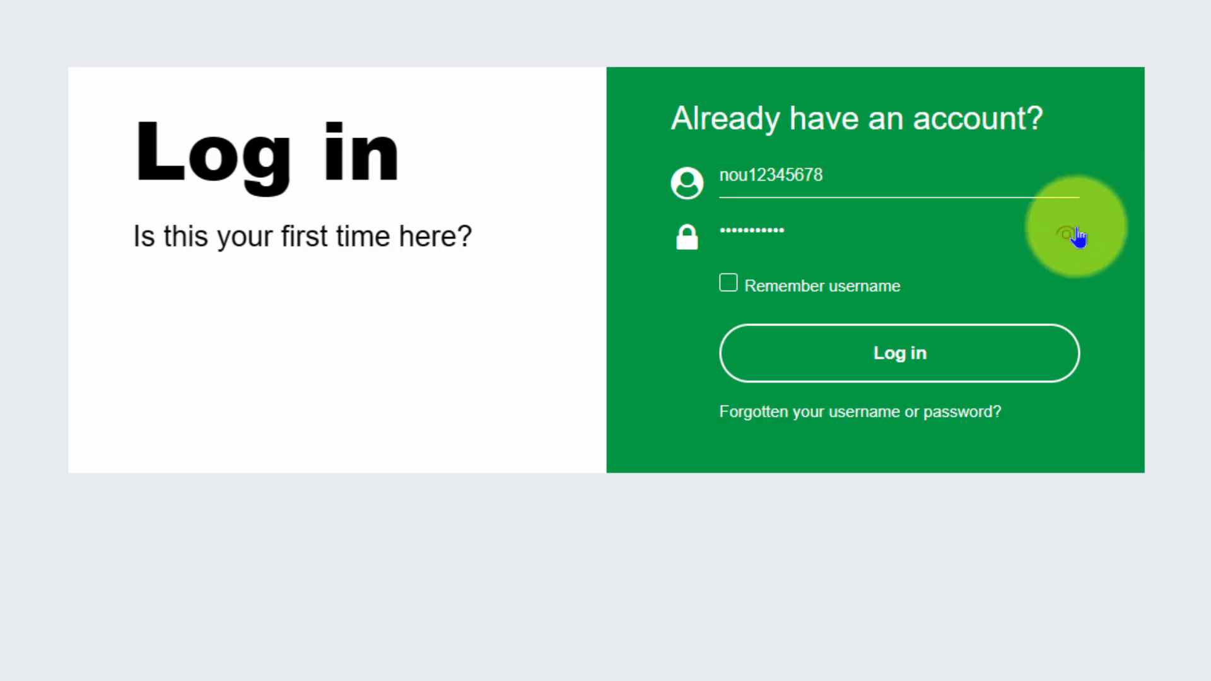
left_click(1075, 236)
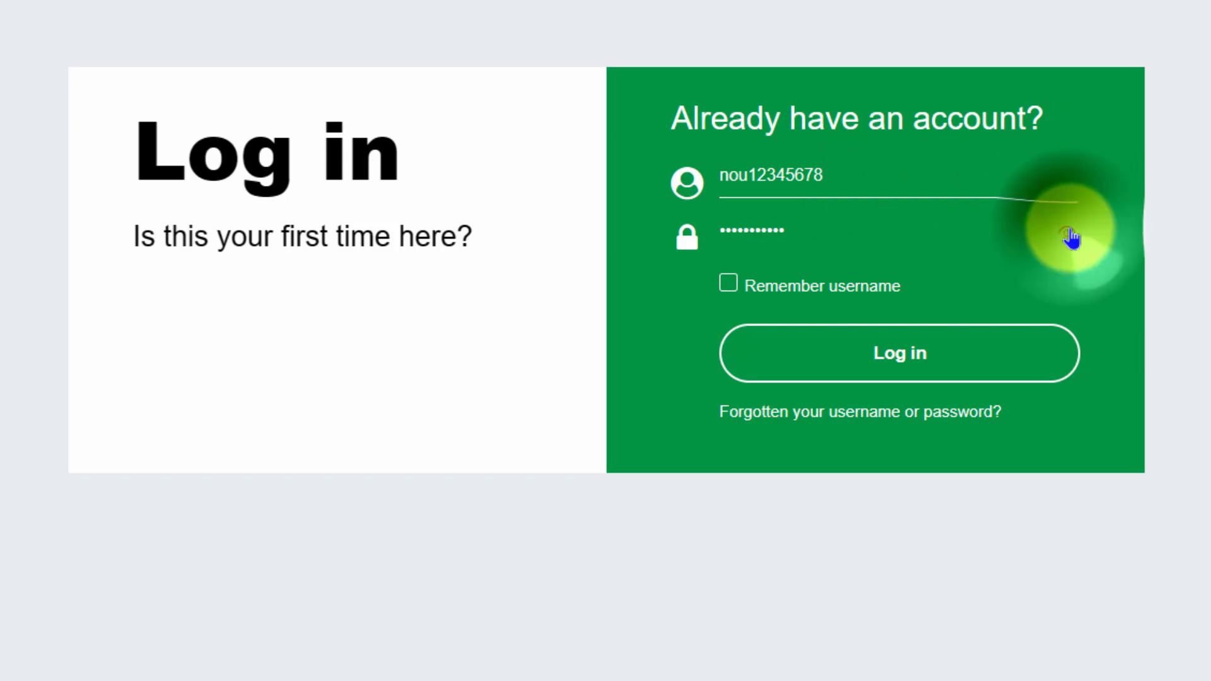
left_click(1126, 235)
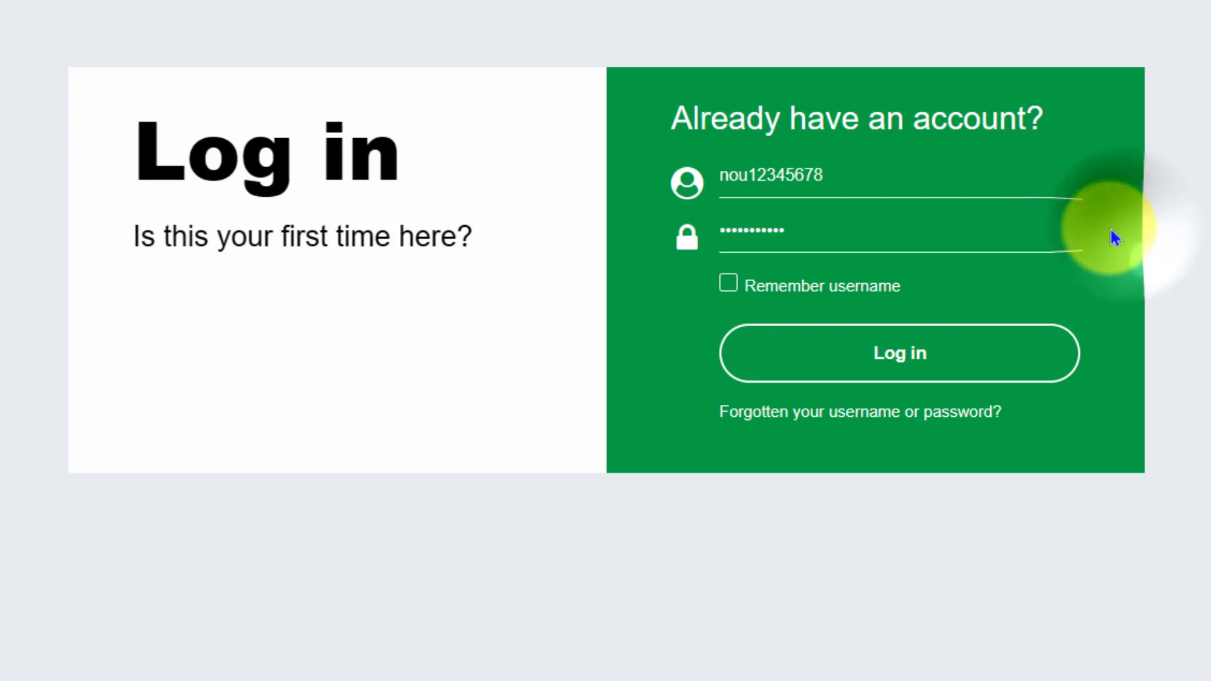
left_click(968, 245)
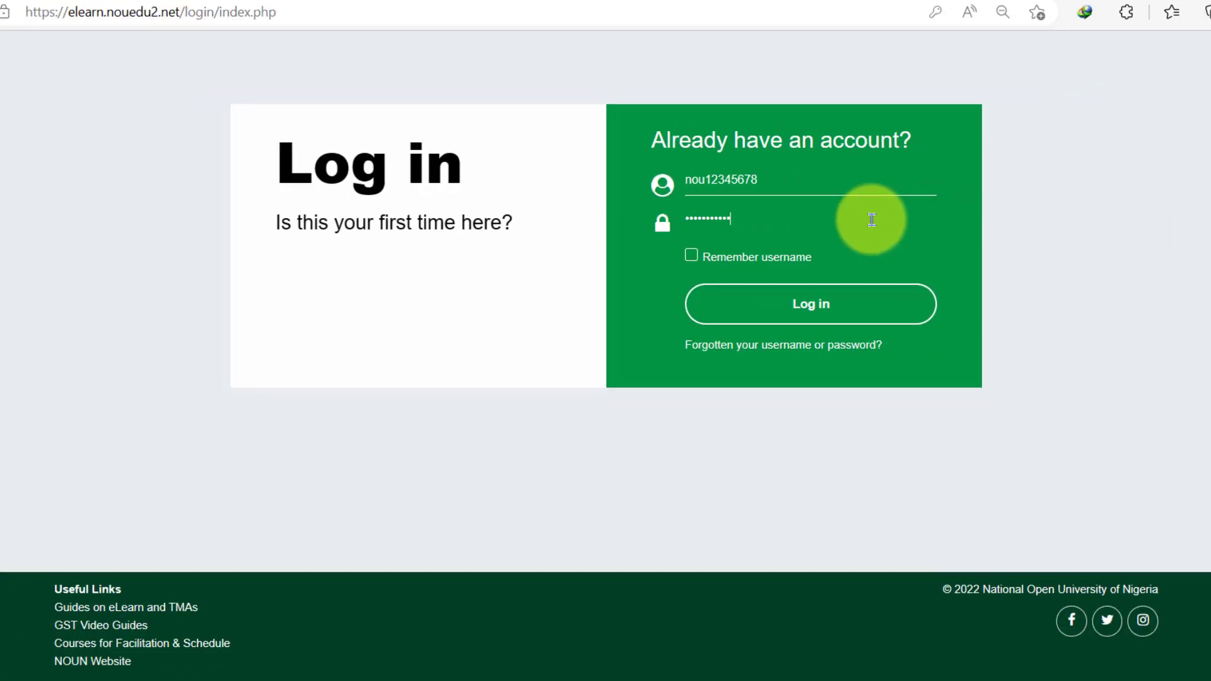
left_click(799, 305)
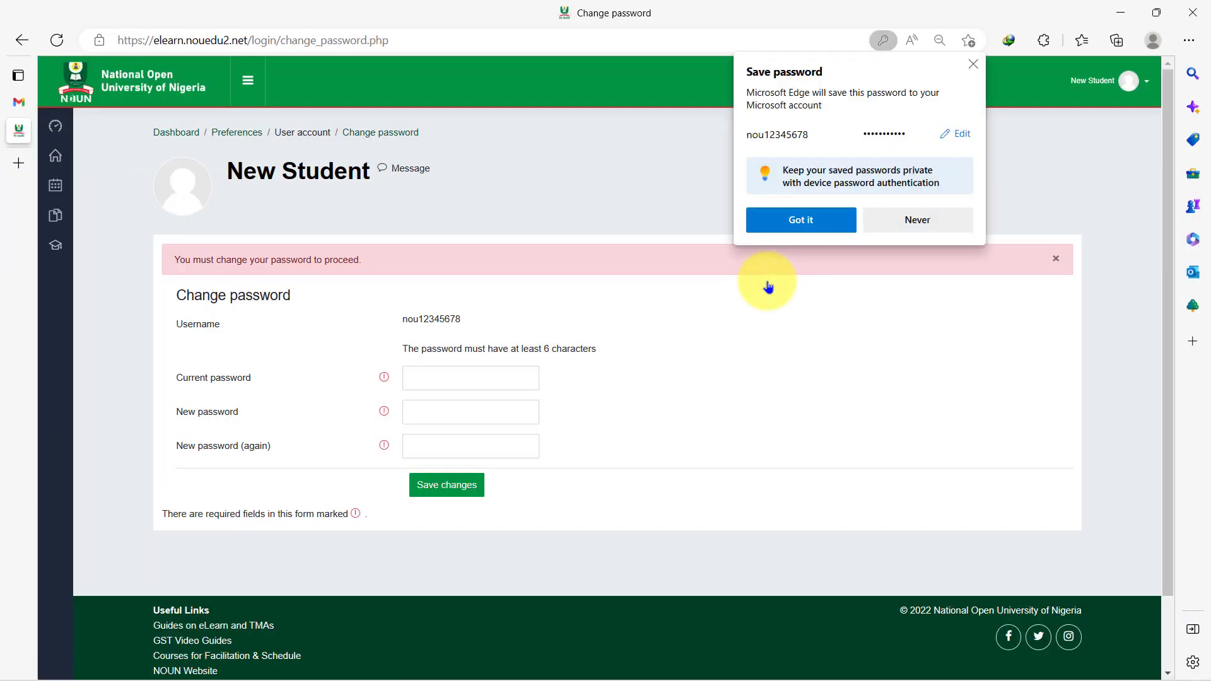
- Dismiss Edge's save-password popup and paste the copied username into Current password
left_click(974, 65)
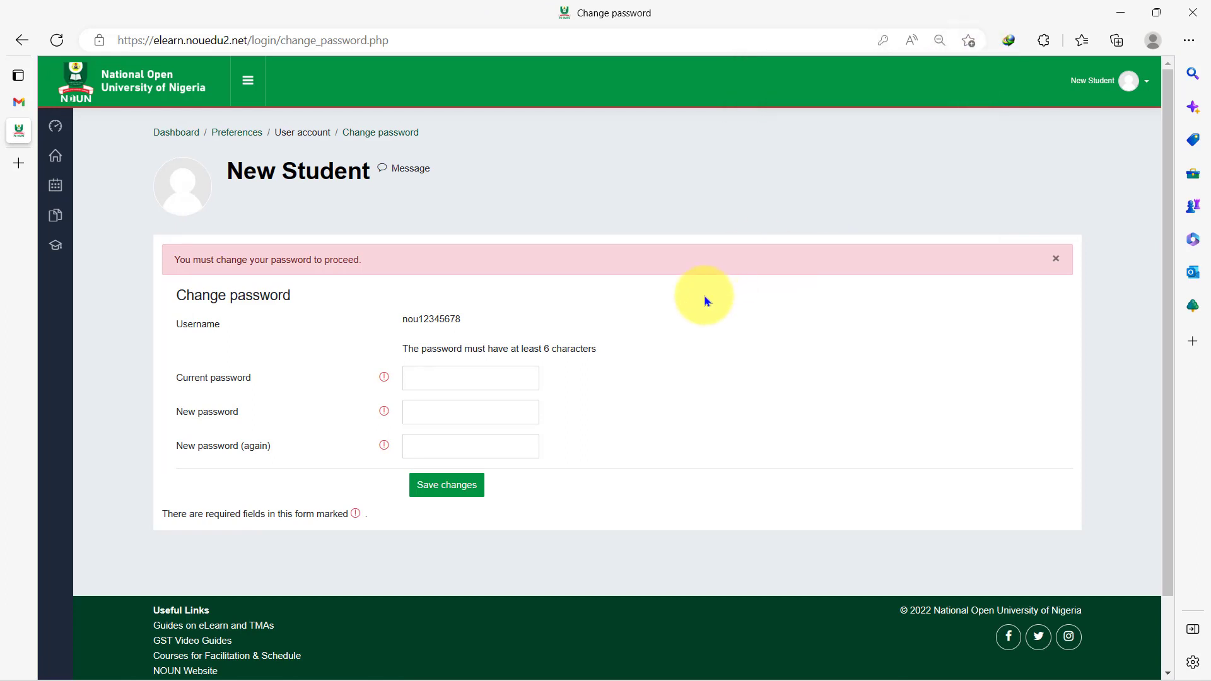
double_click(406, 320)
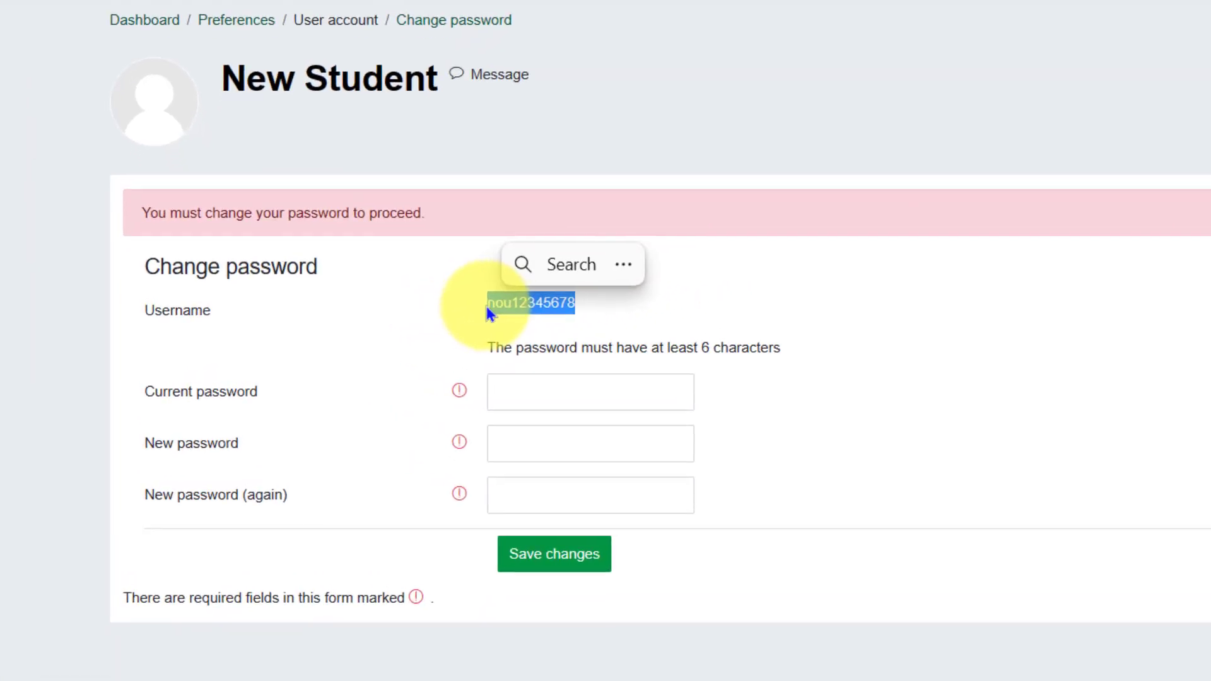
key("ctrl+c")
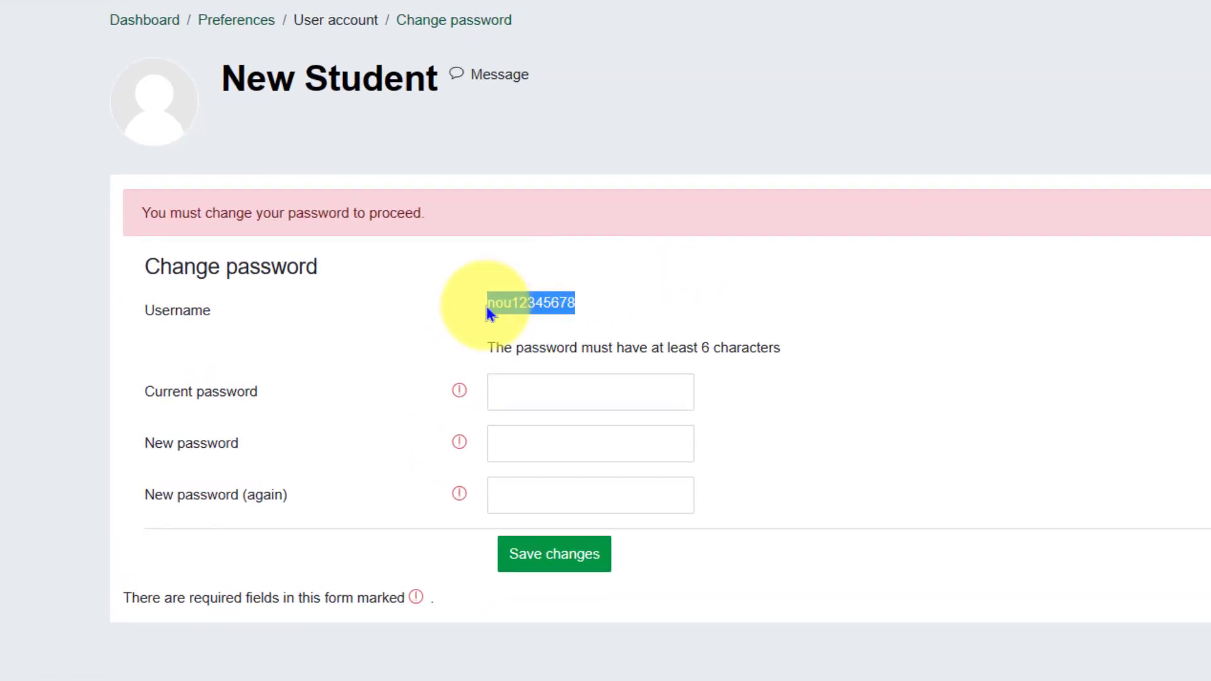
left_click(662, 393)
key("ctrl+v")
left_click(670, 392)
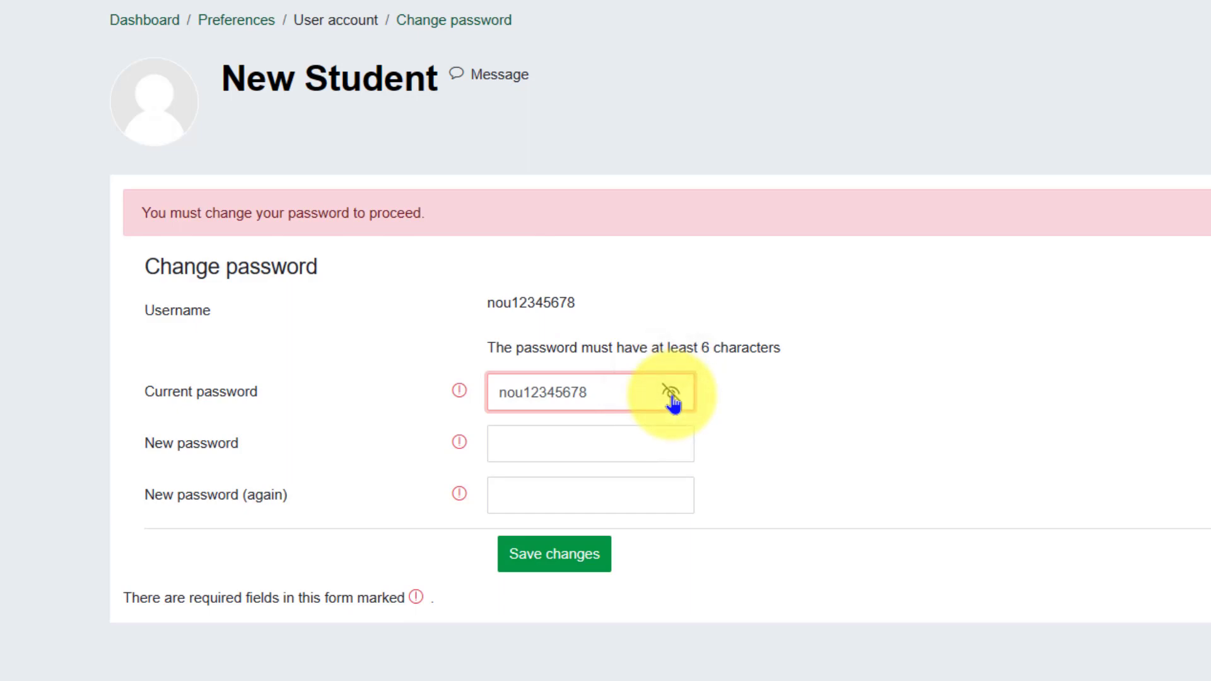
- Enter the new password in both fields and save the change
left_click(586, 438)
type("123456")
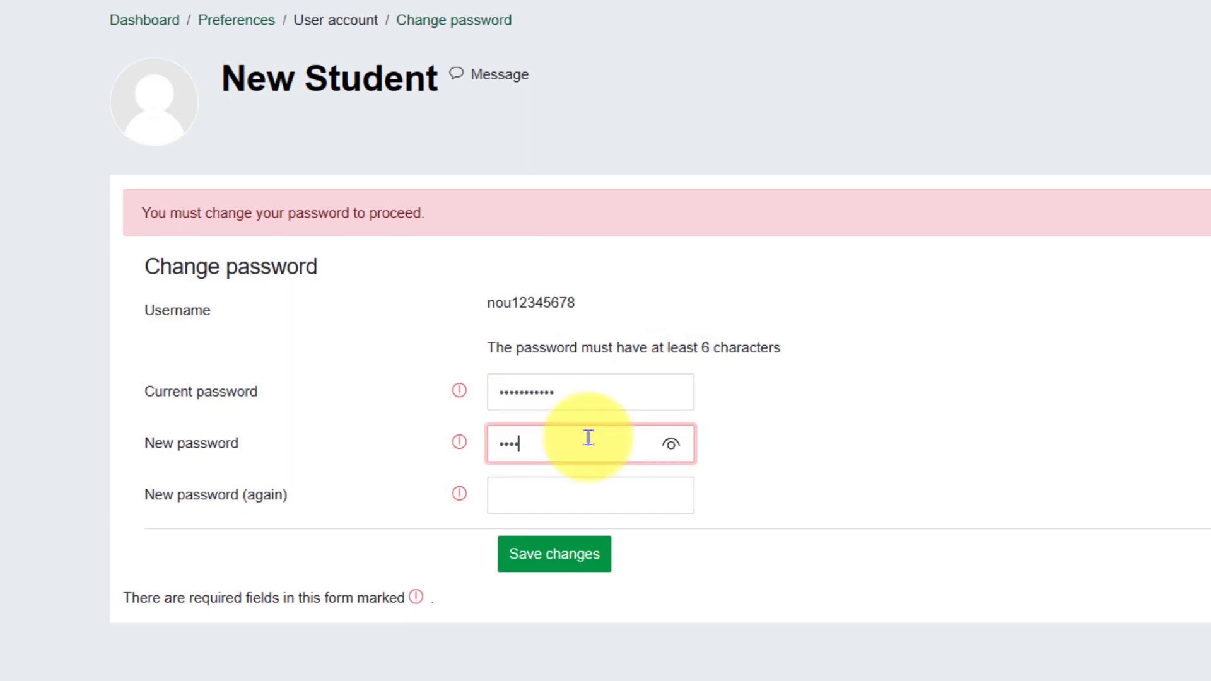
type("789012")
left_click(569, 489)
type("123456")
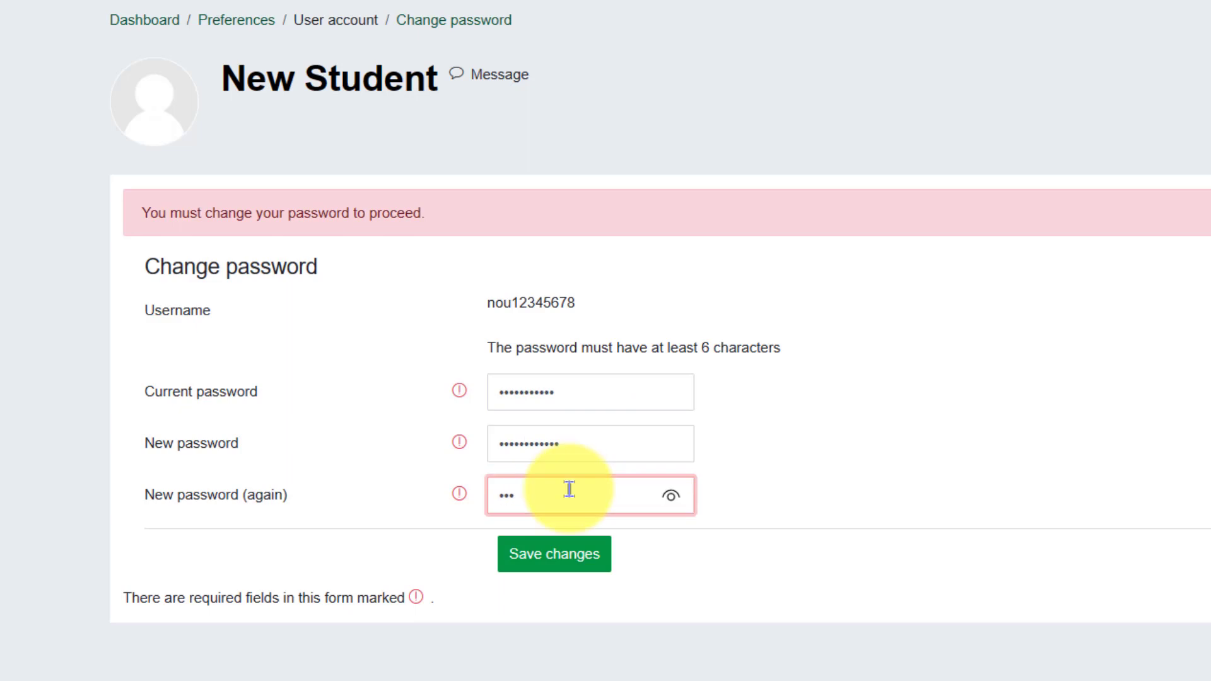
type("789012")
left_click(571, 566)
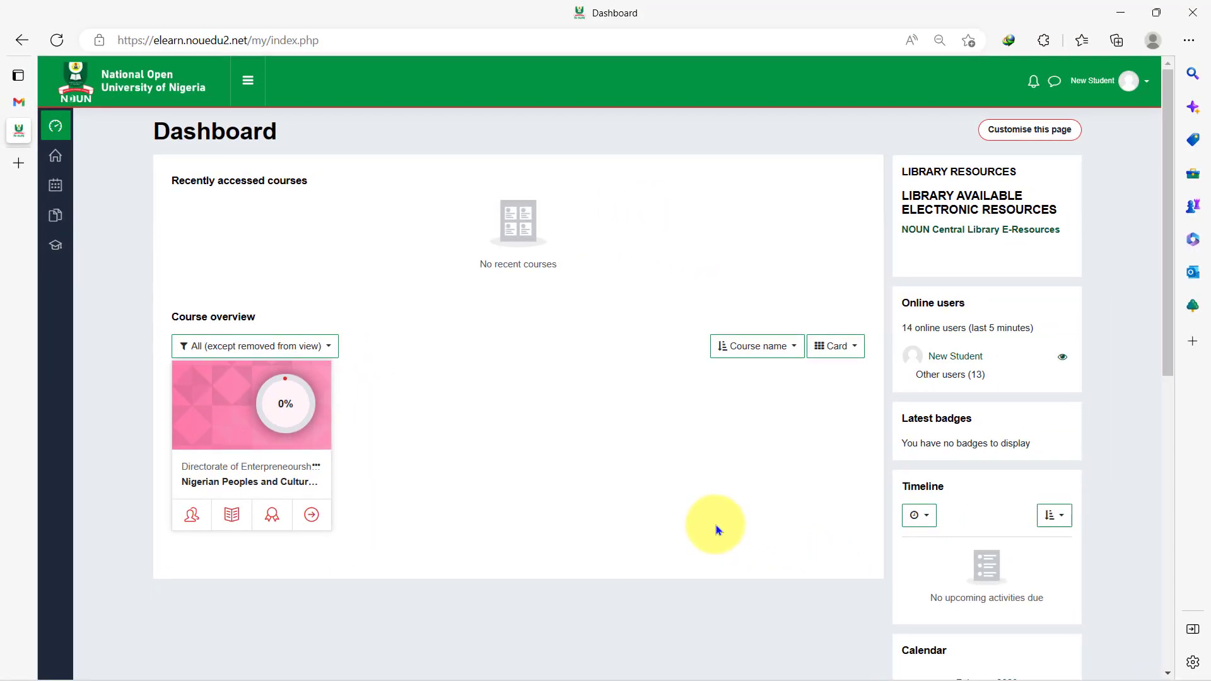
scroll(717, 530, "down", 5)
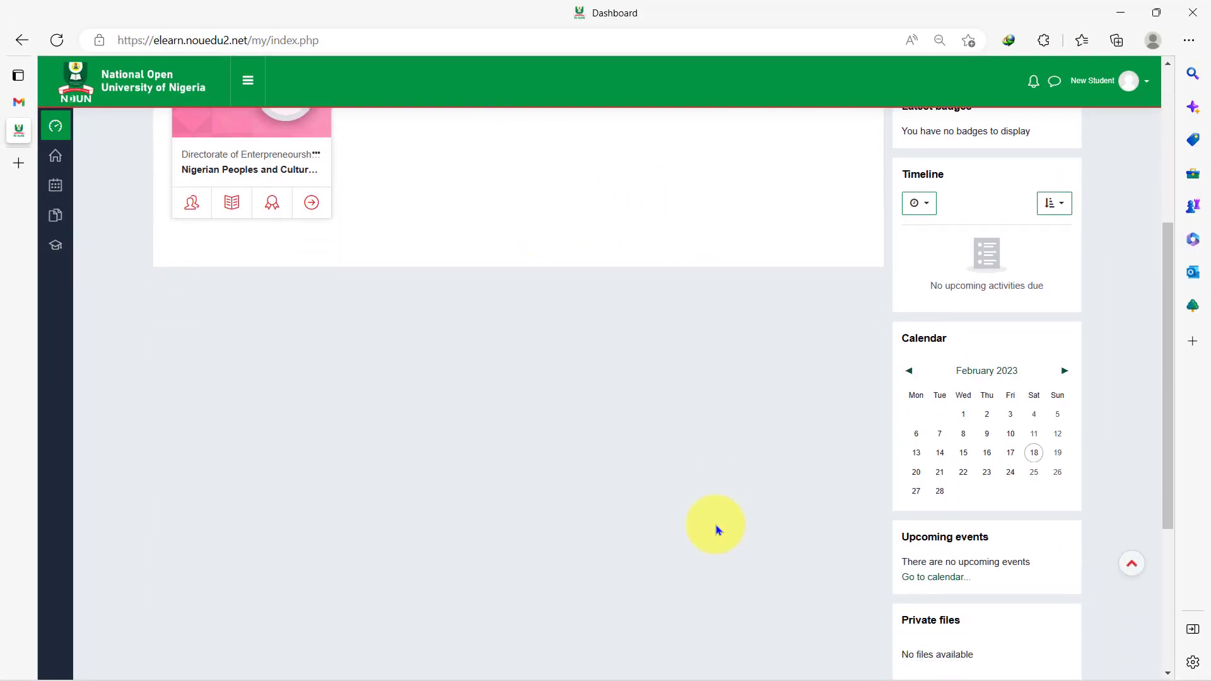
scroll(716, 530, "up", 5)
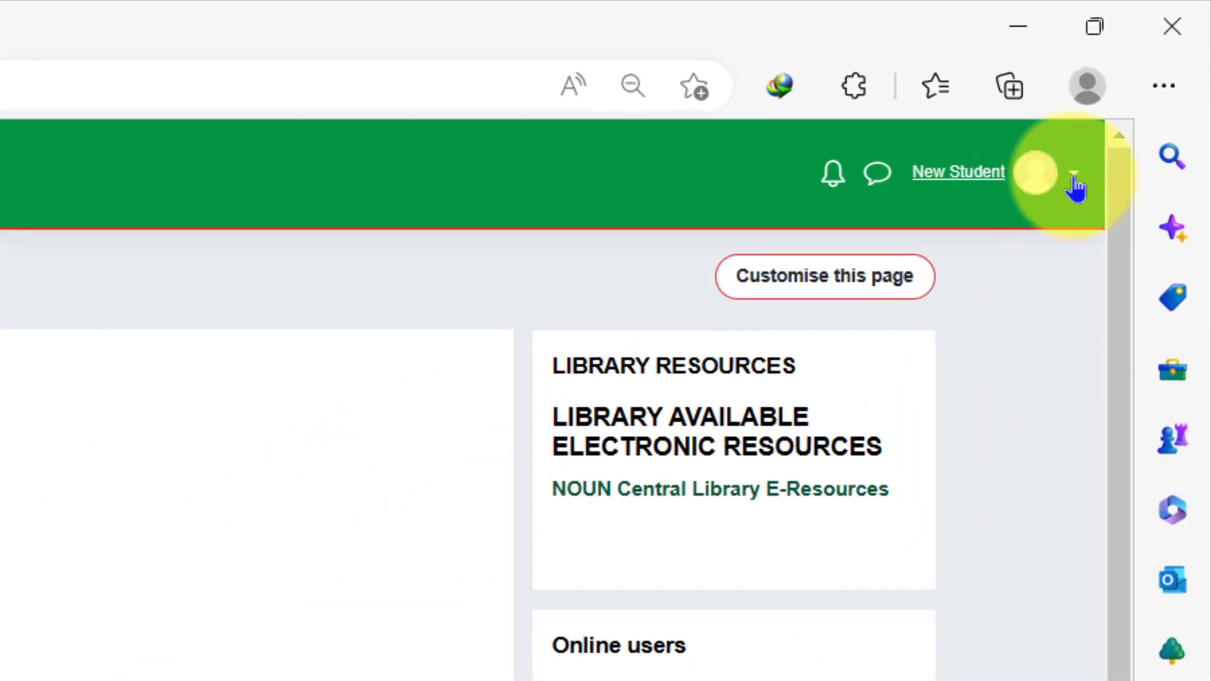
- Go from the account menu to the student's profile and open its edit form
left_click(1074, 180)
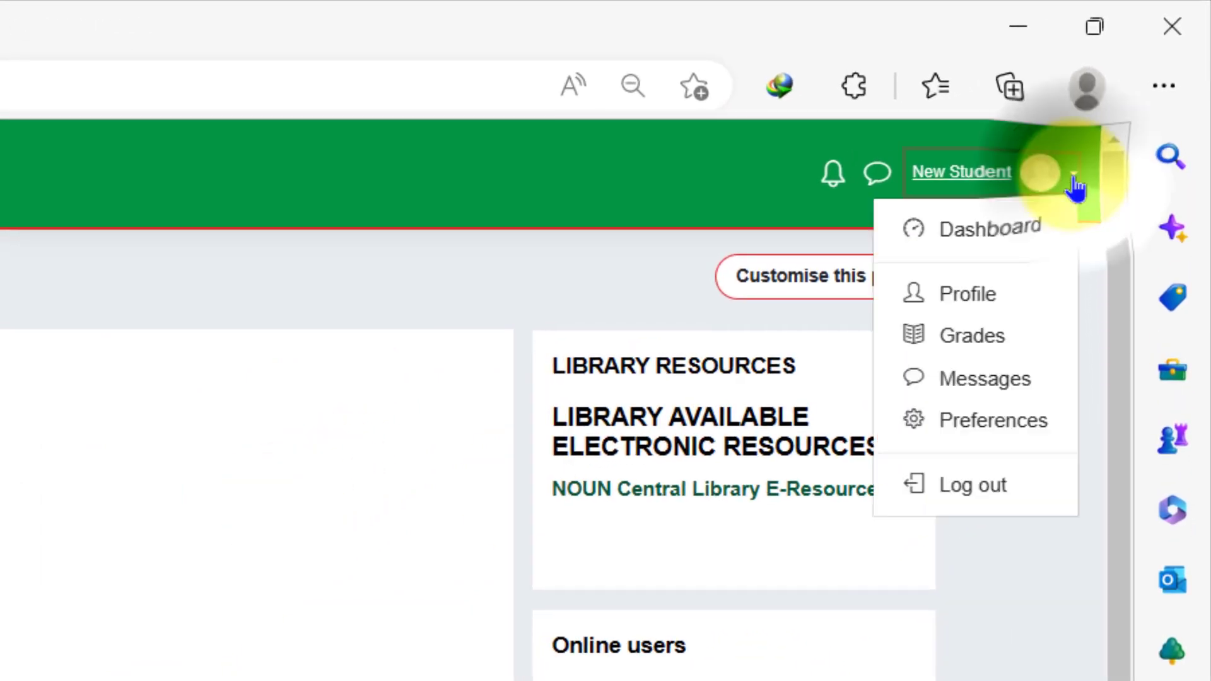
left_click(965, 304)
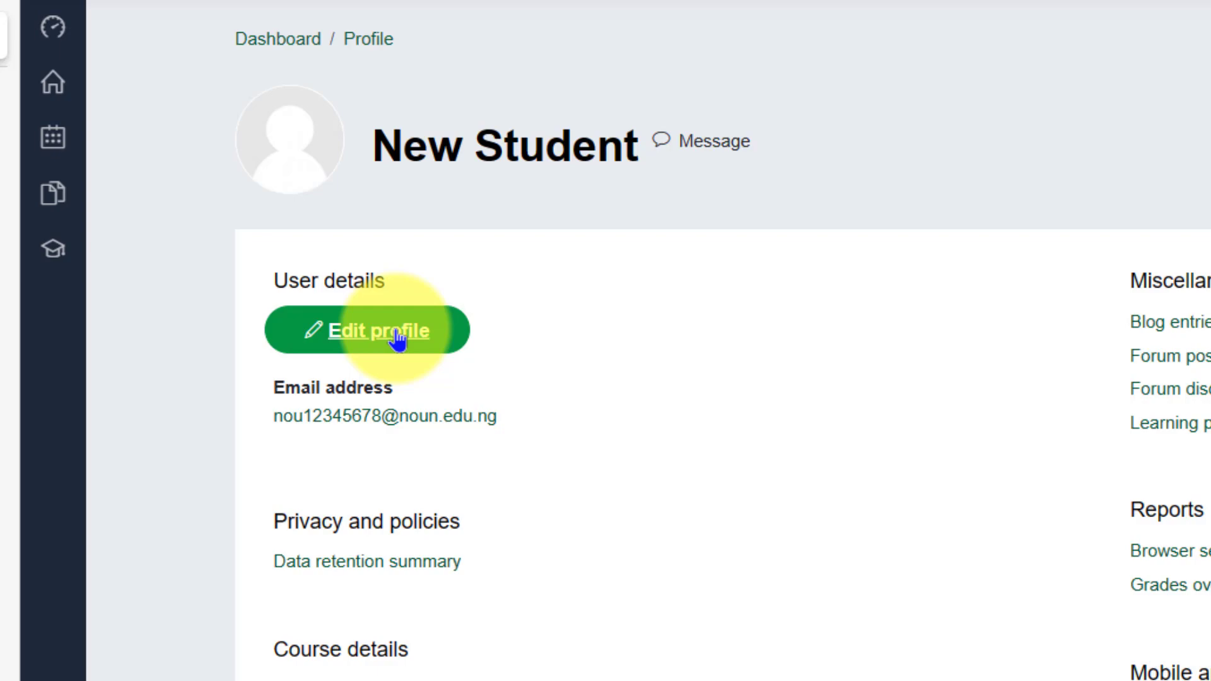
left_click(397, 336)
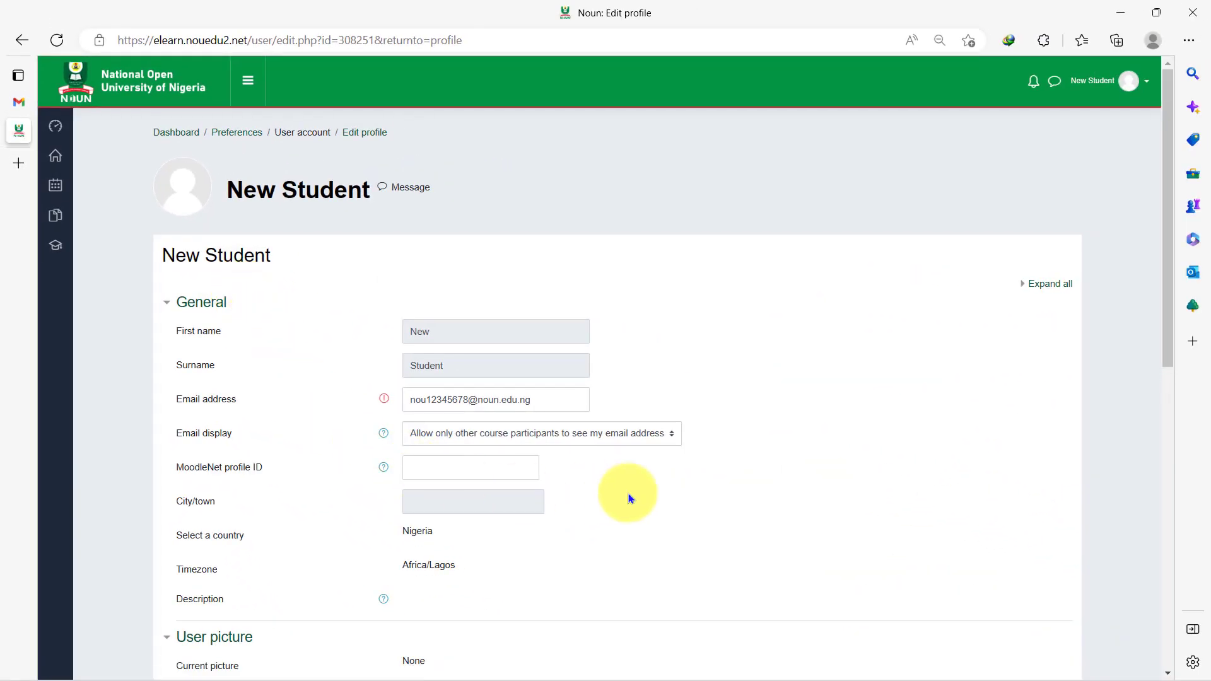
scroll(616, 481, "down", 6)
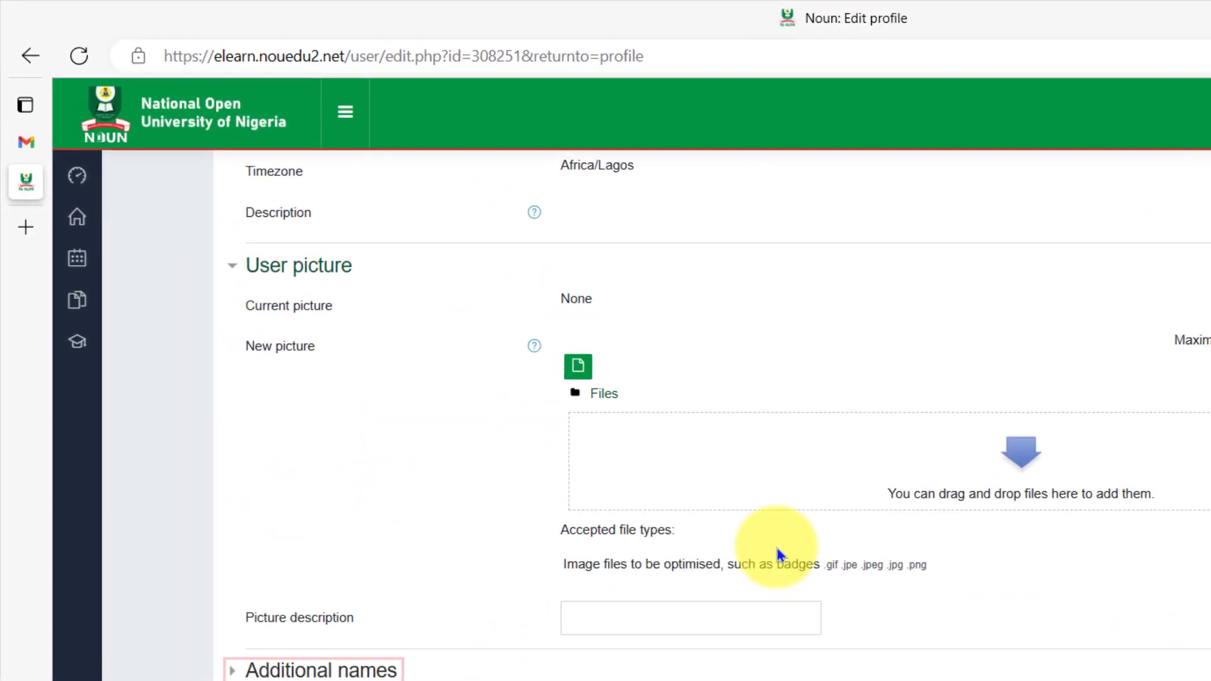
- Try uploading a new profile picture, cancel the file picker, and save with Update profile
left_click(575, 360)
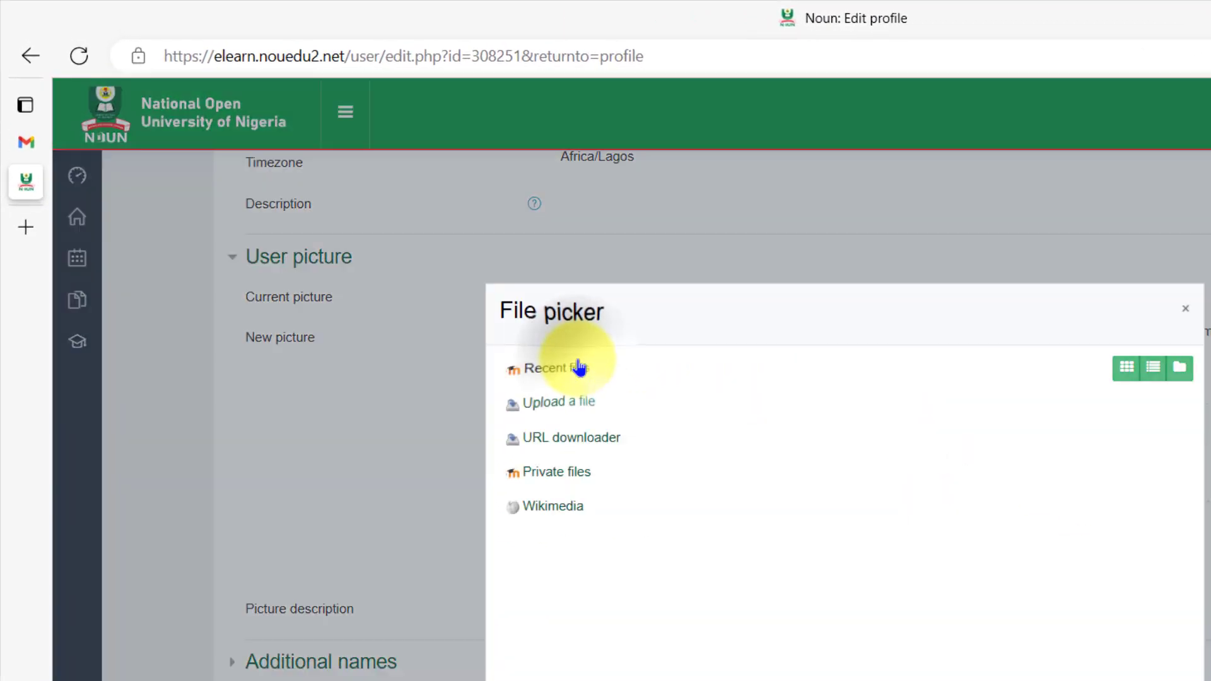
left_click(571, 406)
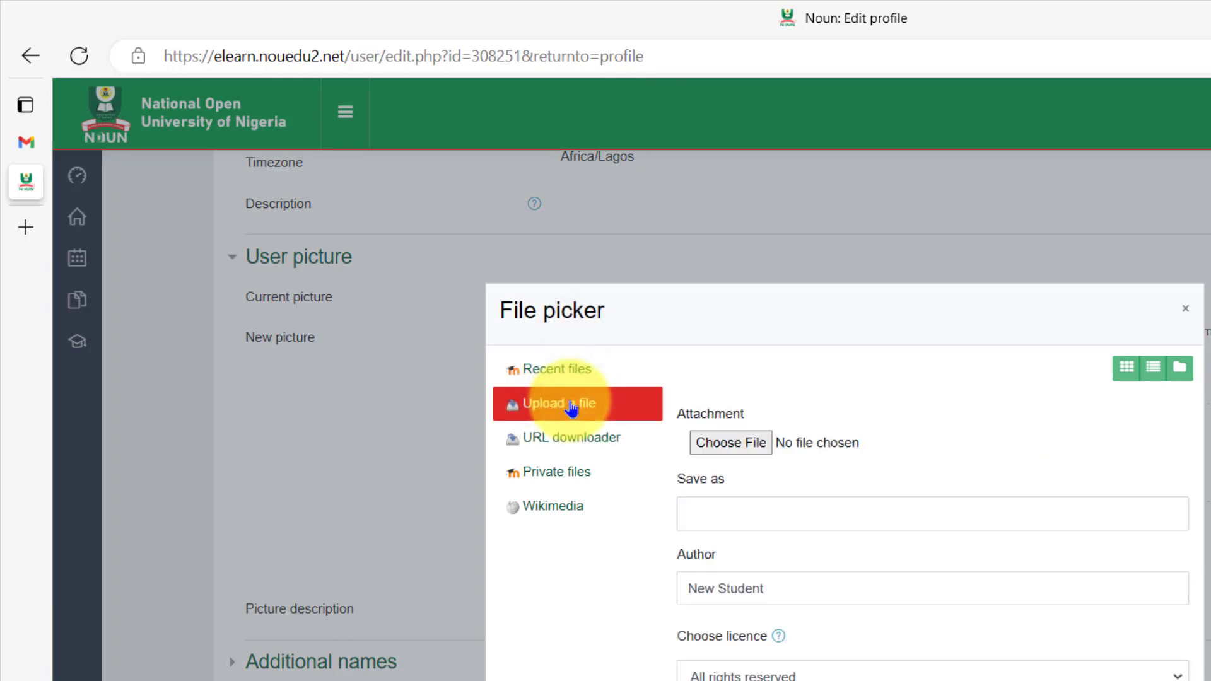
left_click(733, 447)
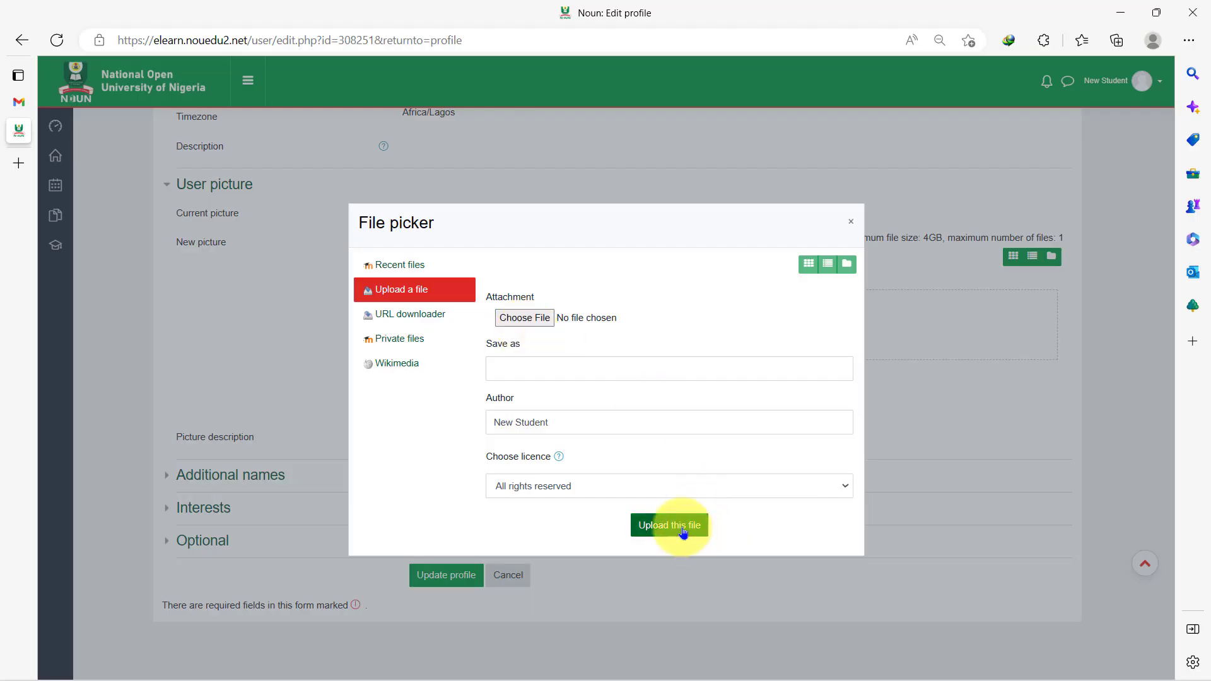
left_click(851, 222)
scroll(705, 430, "down", 3)
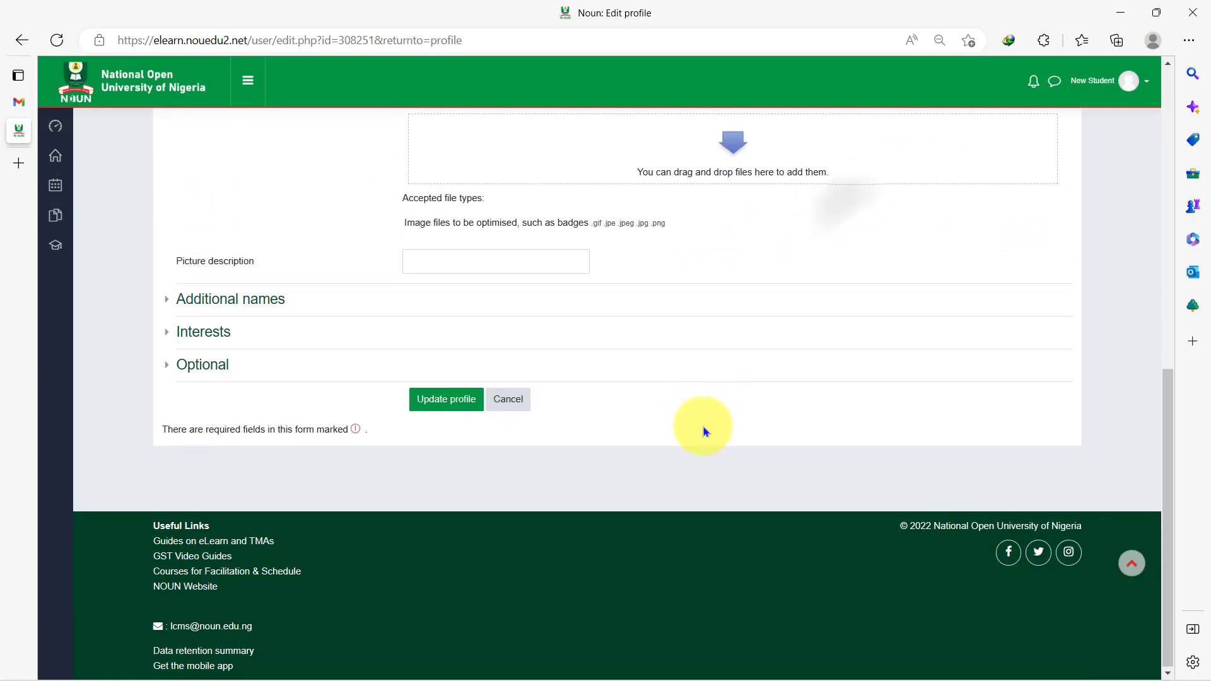
left_click(438, 405)
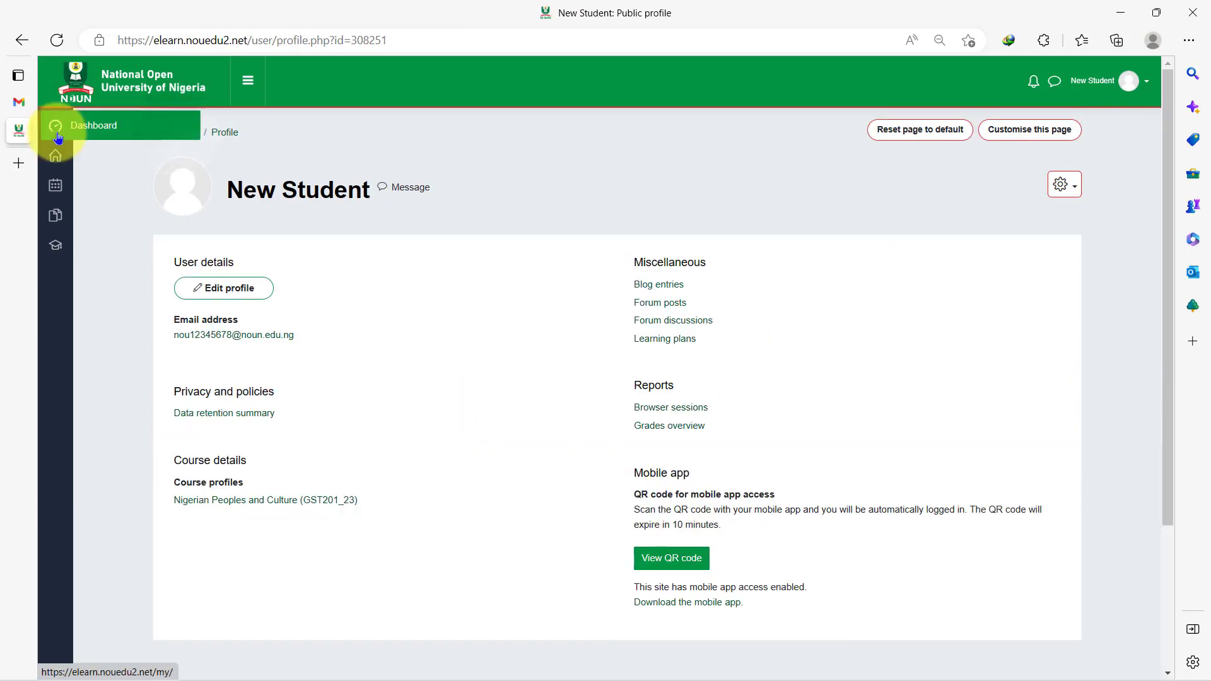
- On the Dashboard, collapse My courses and open Nigerian Peoples and Culture (GST201_23)
left_click(80, 131)
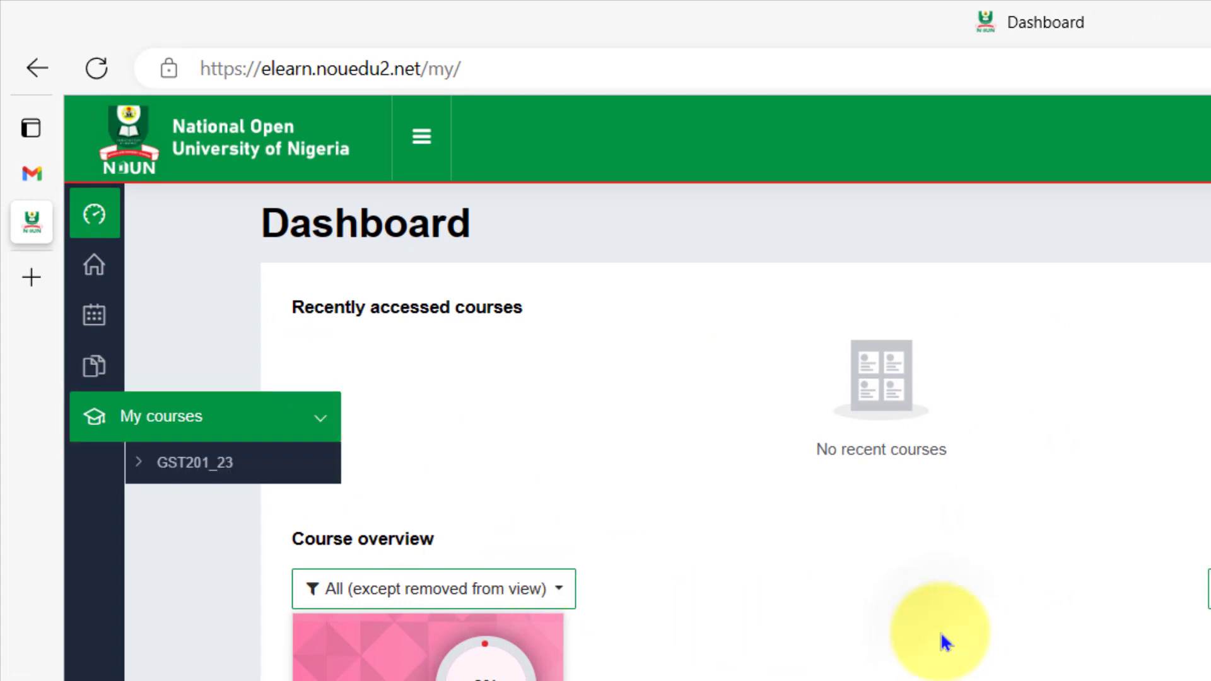
left_click(322, 418)
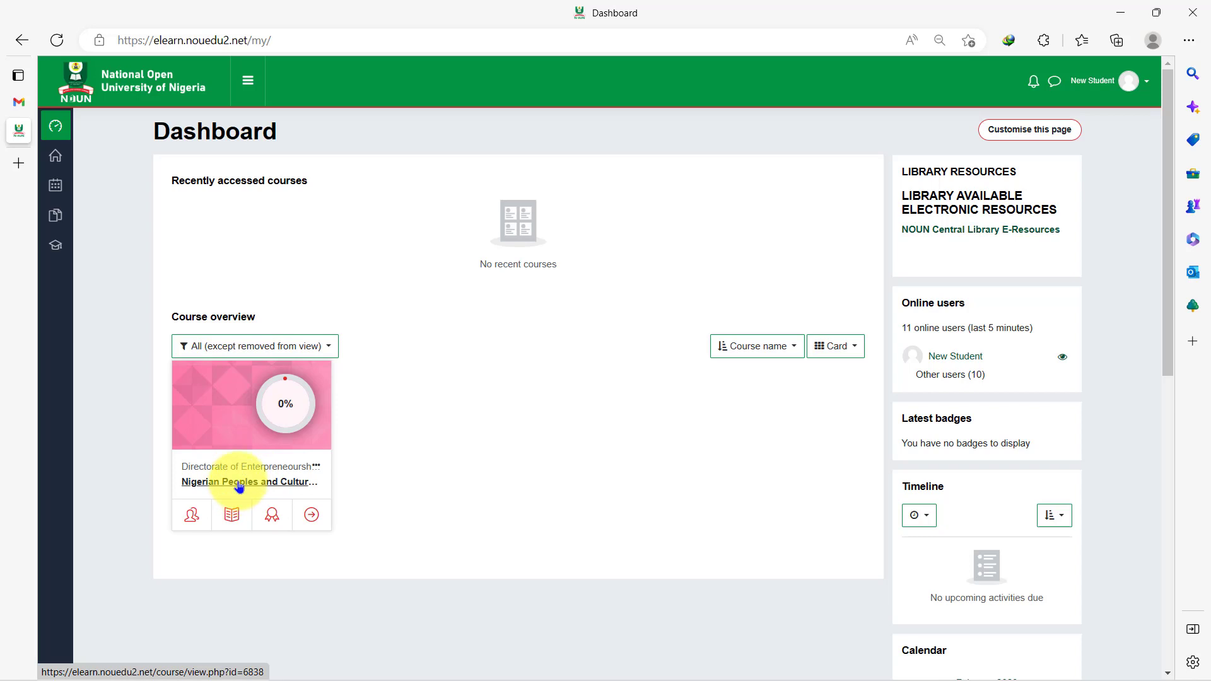
left_click(239, 482)
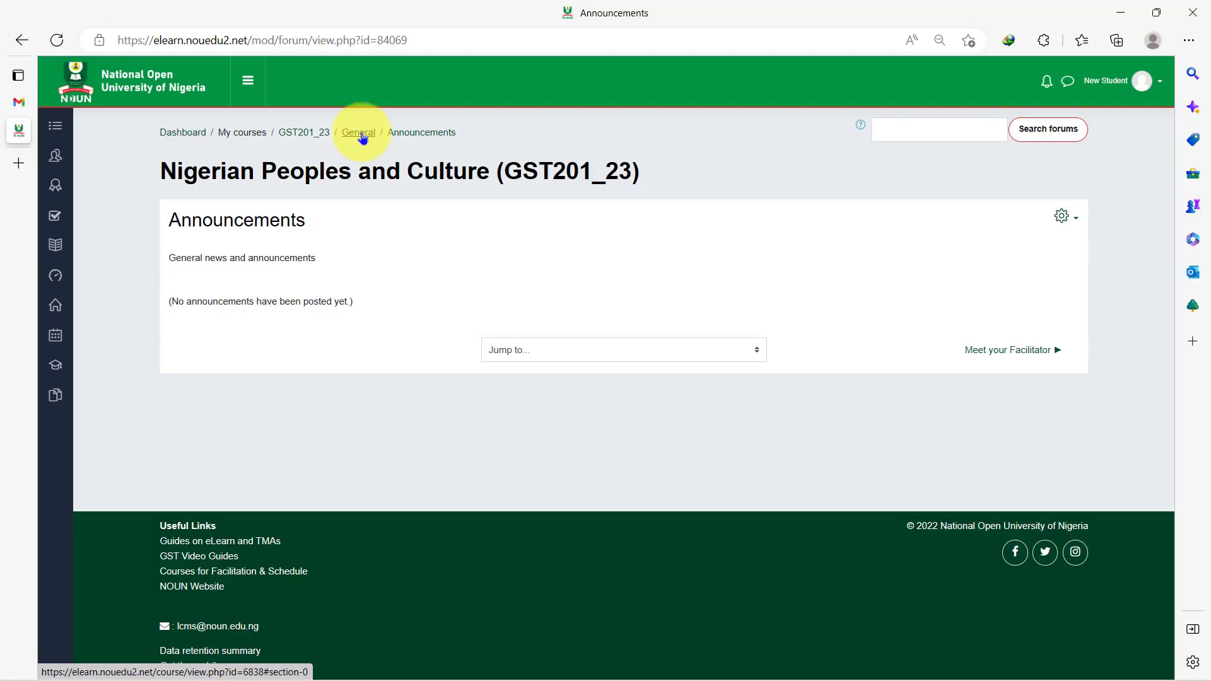
- Return from the Announcements forum to the GST201_23 course page via the General breadcrumb
left_click(363, 135)
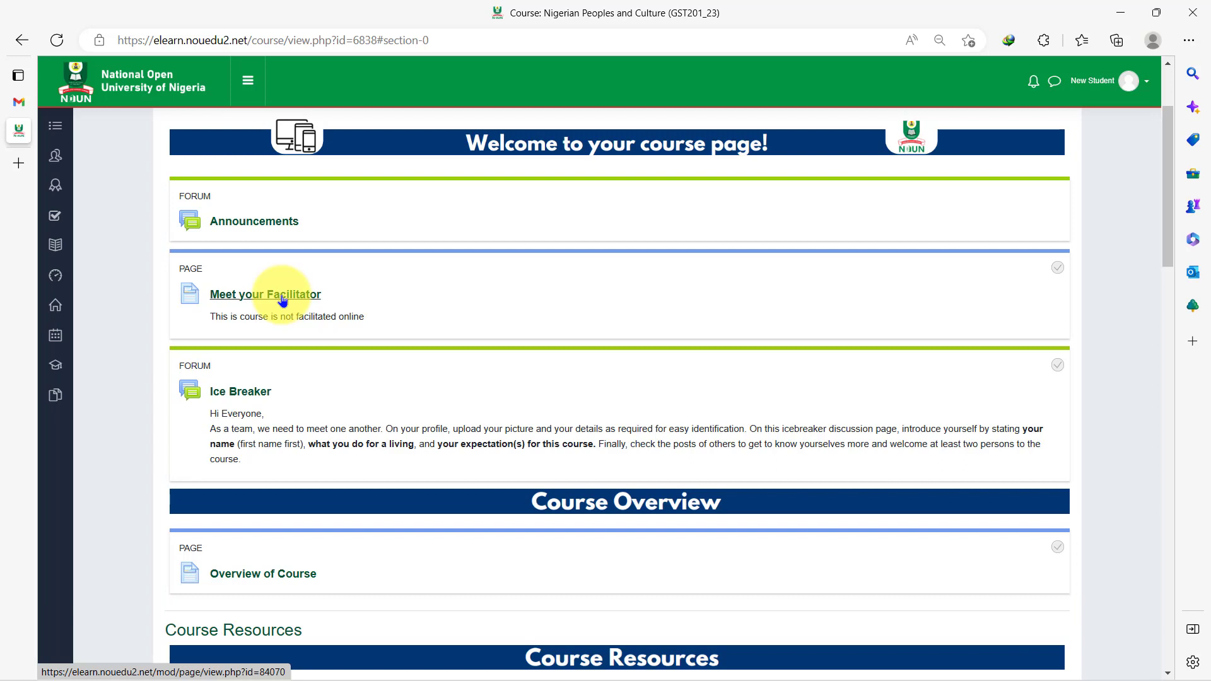
left_click(282, 296)
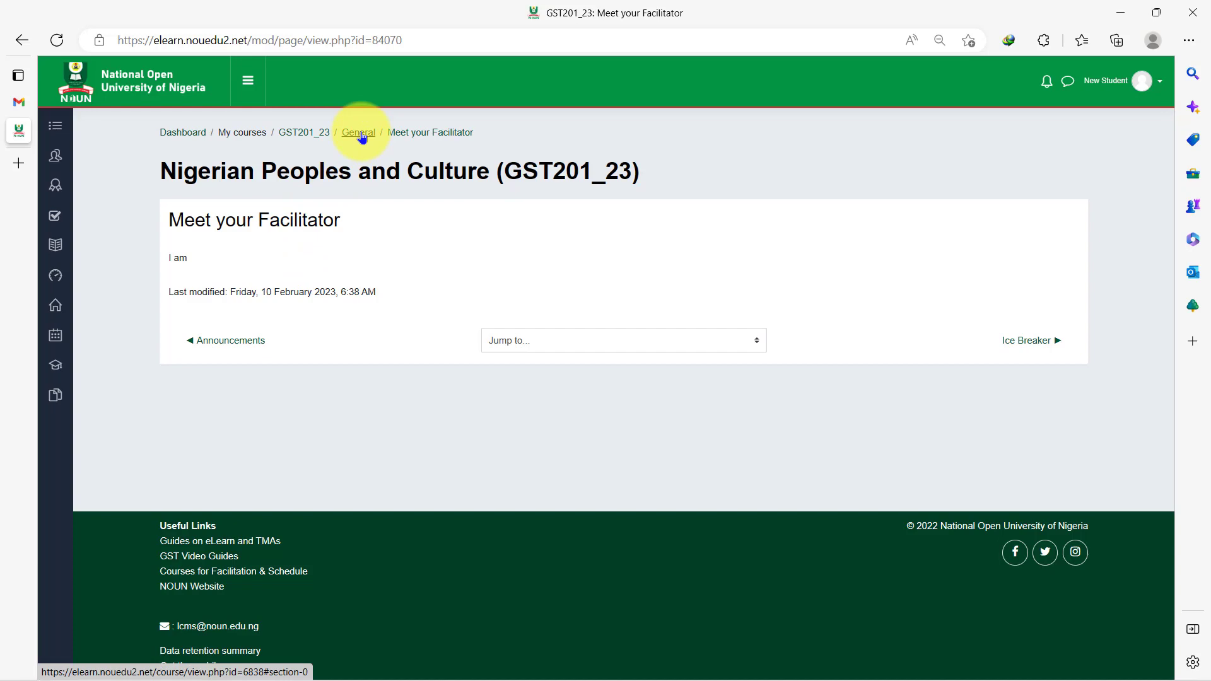
left_click(363, 137)
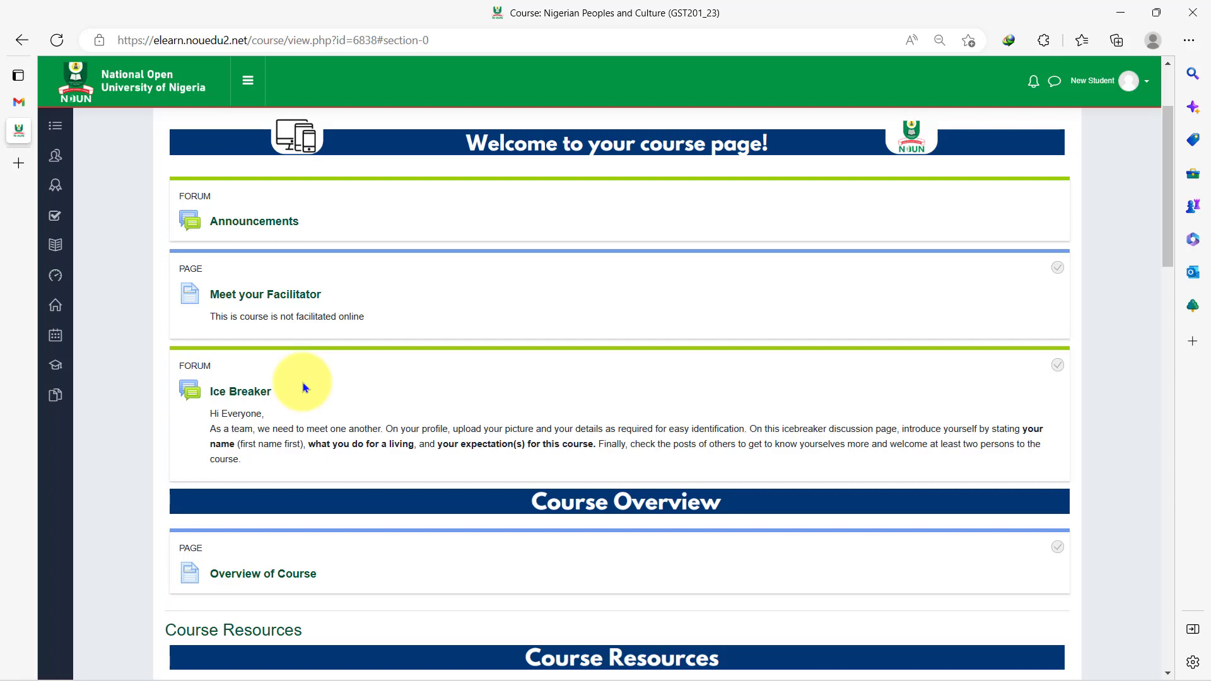
left_click(245, 391)
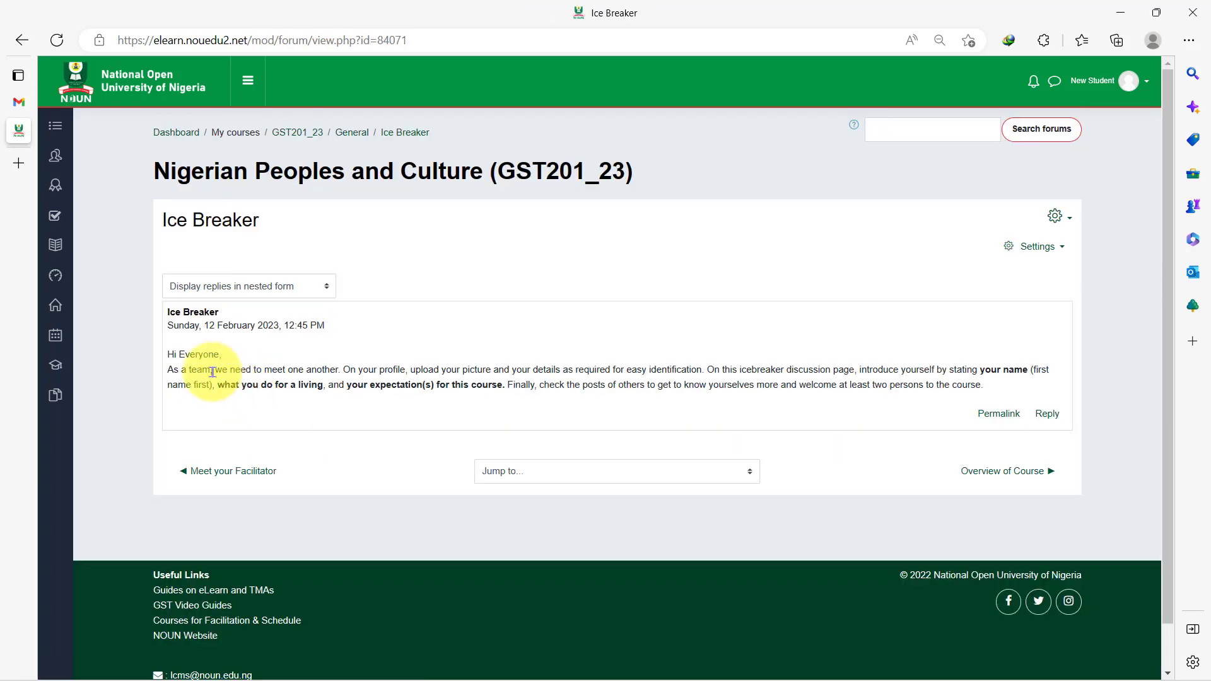
left_click(1047, 416)
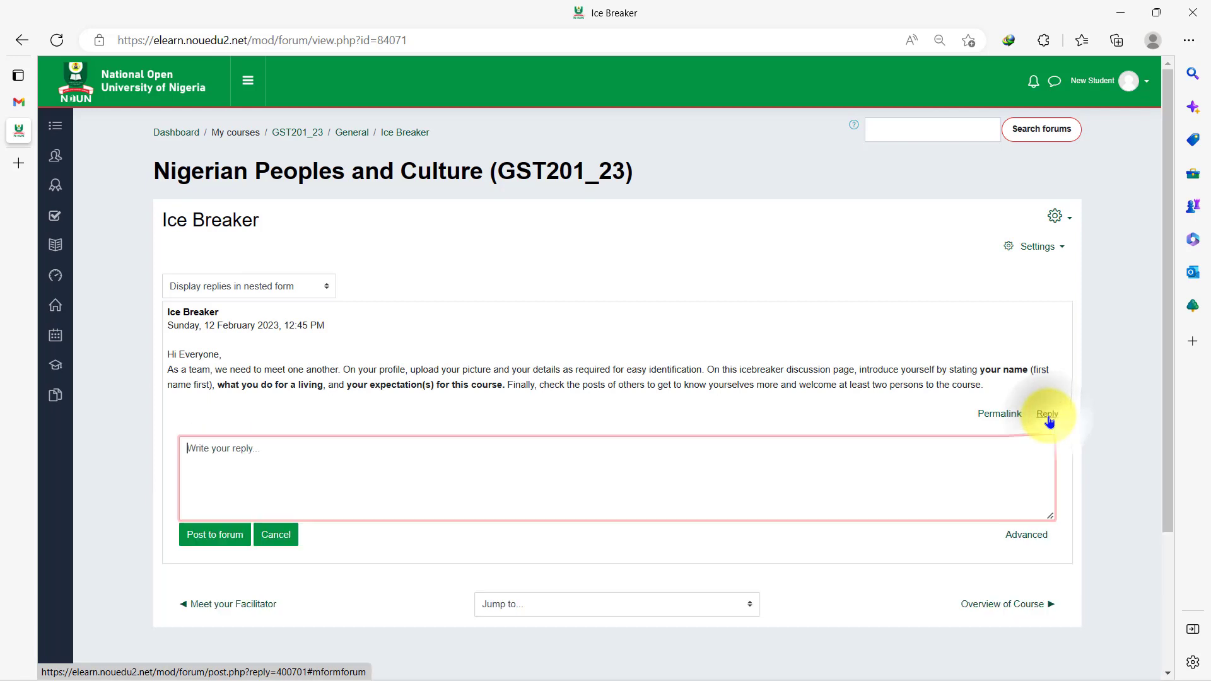
type("Type your reply here.")
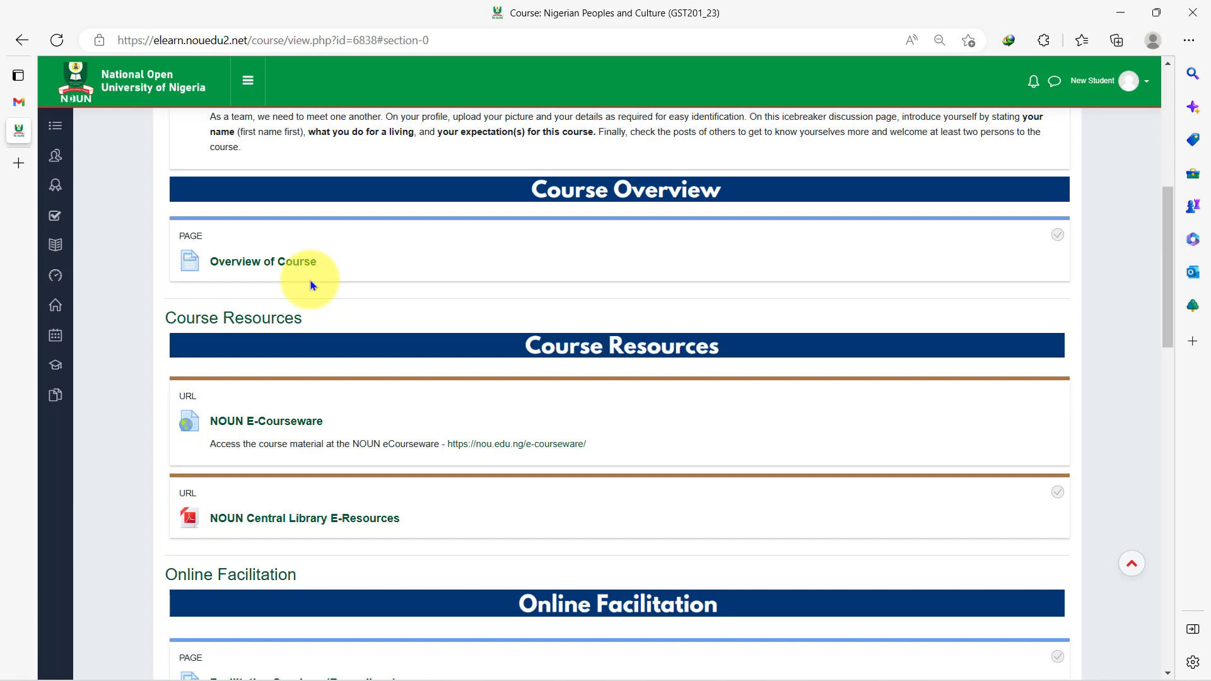
- Preview the Course Overview, then open NOUN e-Courseware and Central Library E-Resources in new tabs
left_click(262, 264)
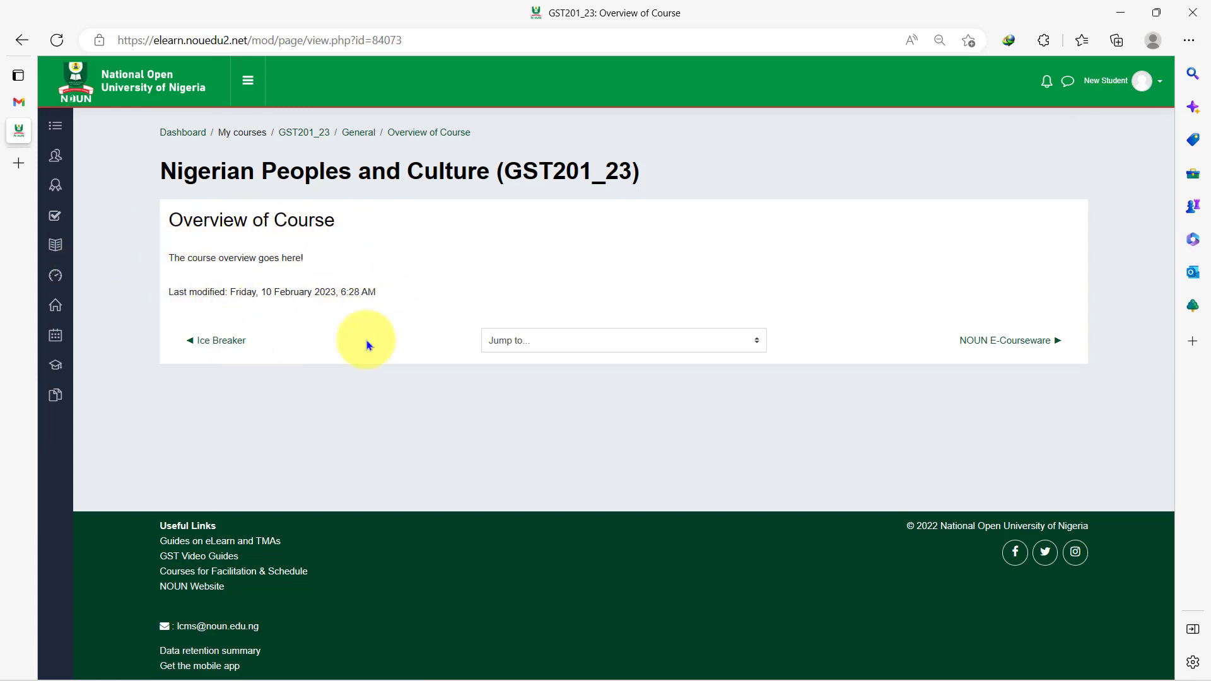
key("alt+Left")
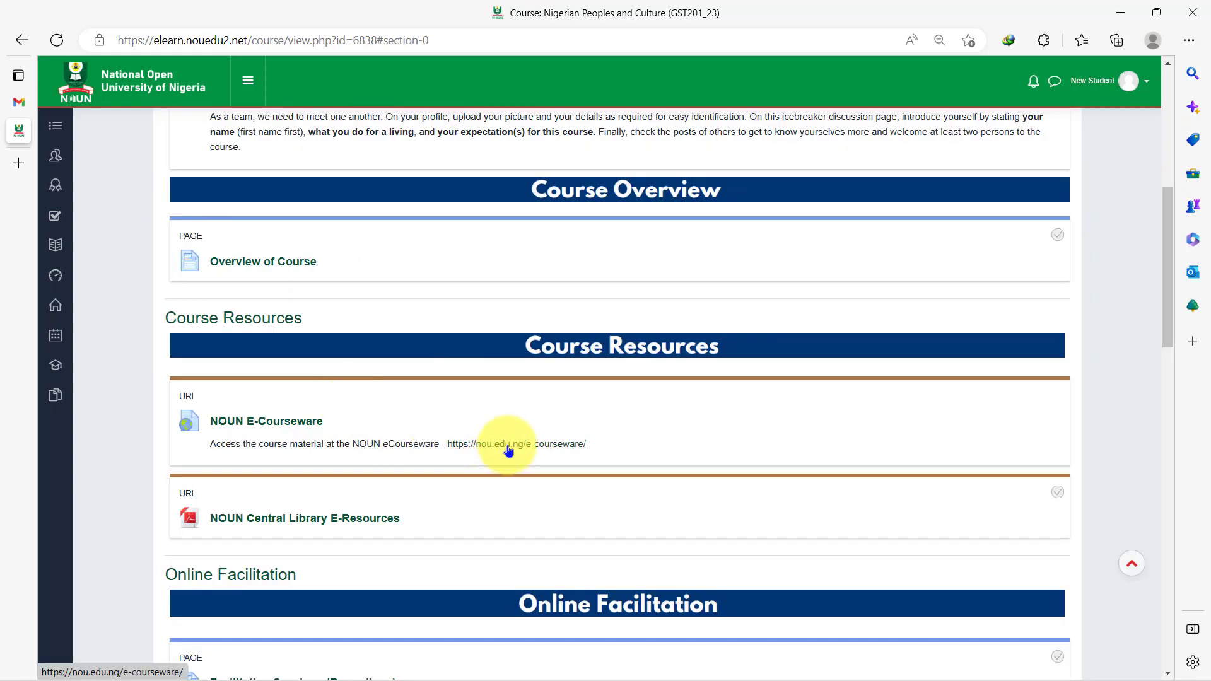
right_click(508, 450)
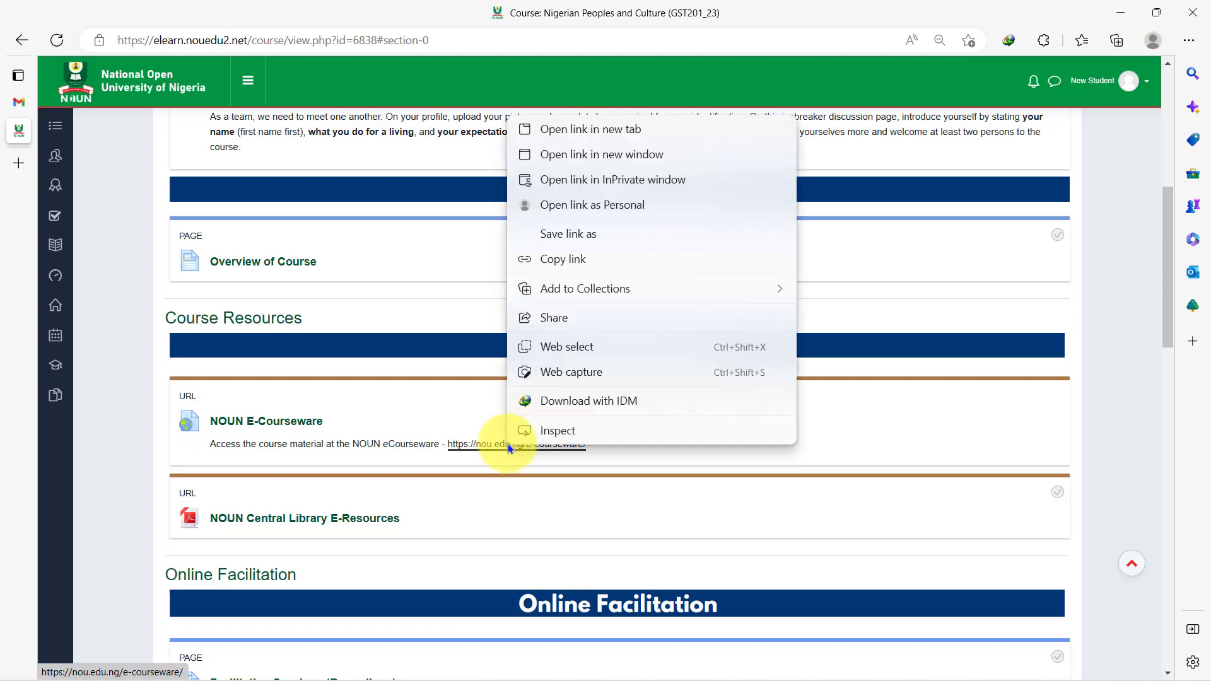
left_click(572, 130)
left_click(21, 157)
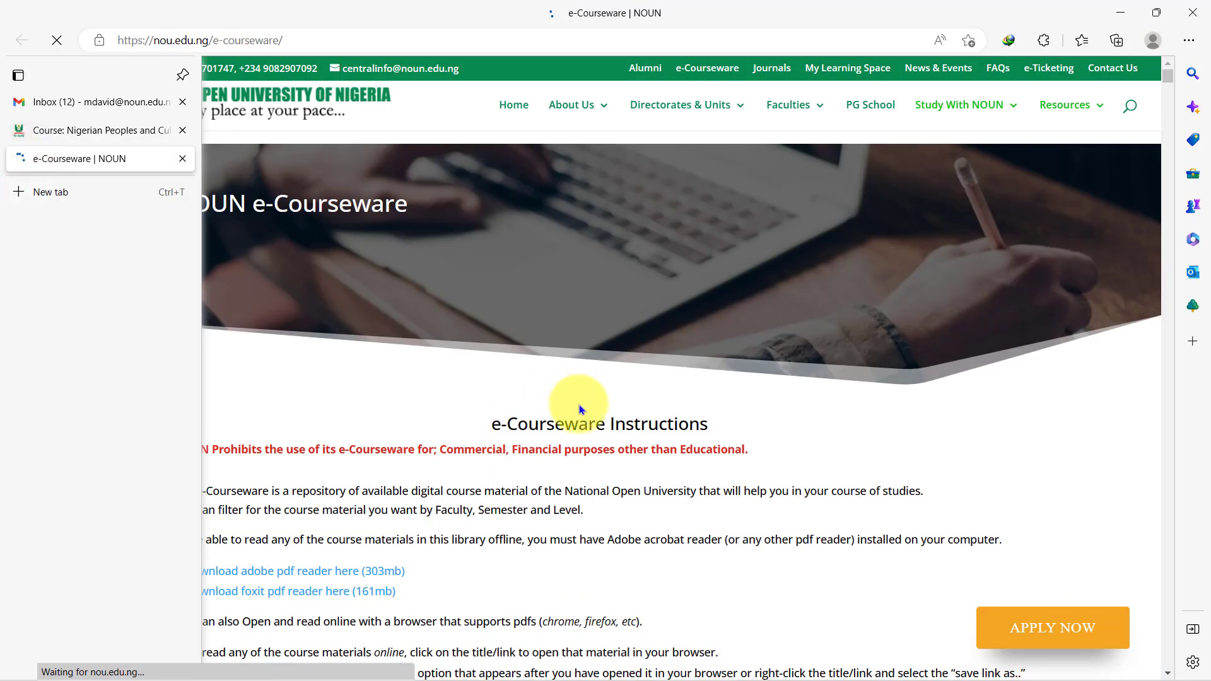
scroll(608, 434, "down", 9)
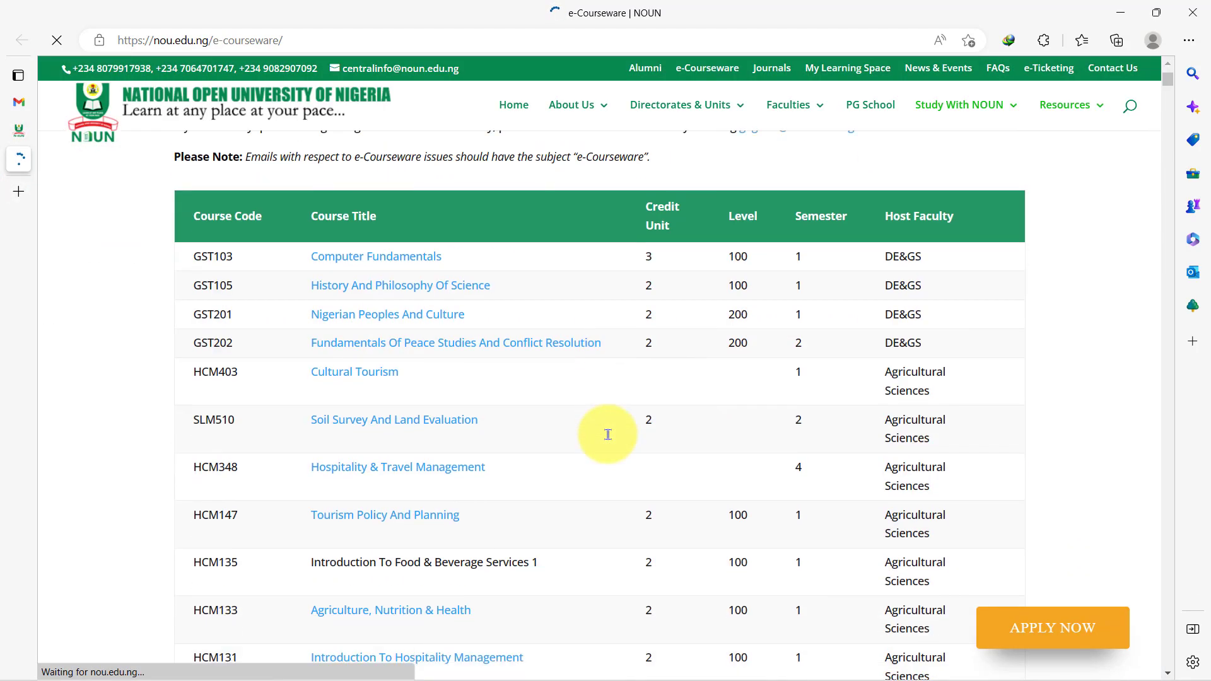
key("ctrl+shift+Tab")
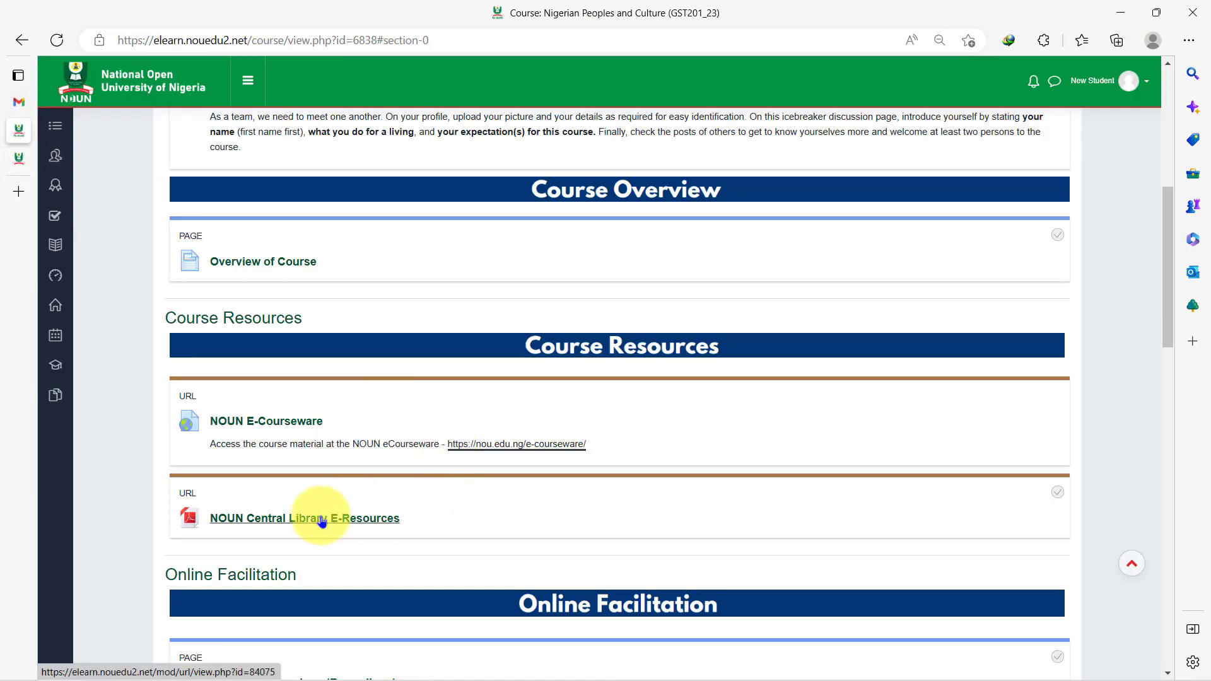
right_click(322, 521)
left_click(432, 195)
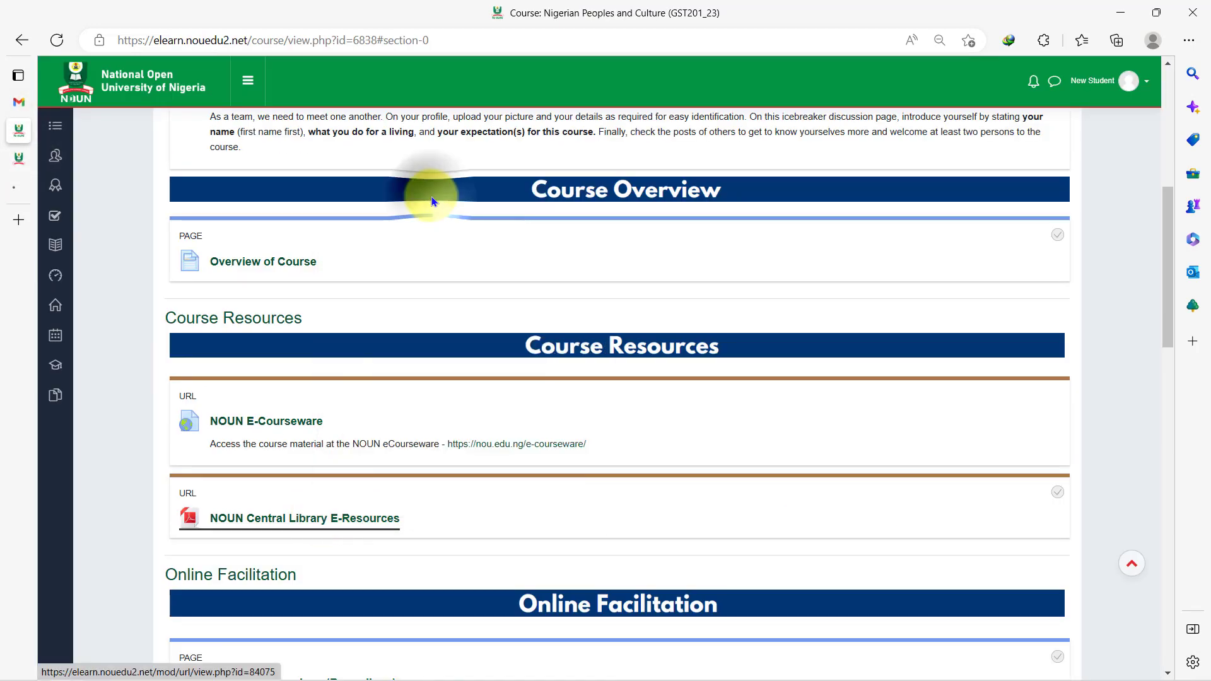
key("alt+Tab")
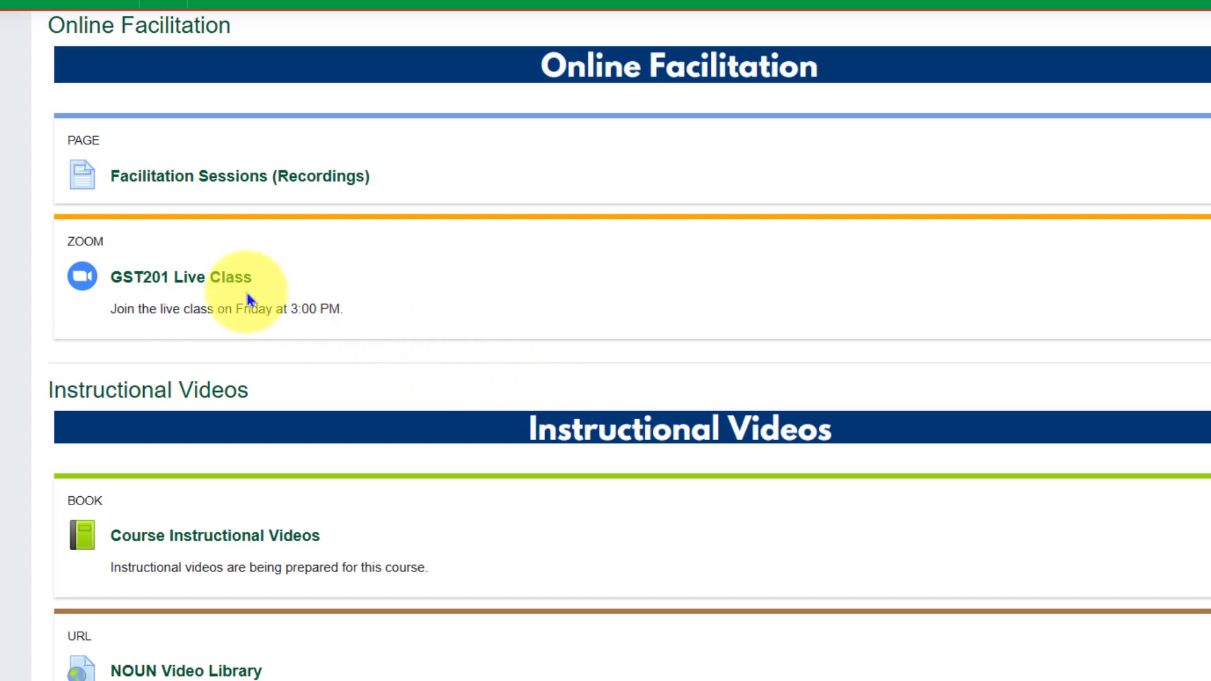
- Go from the GST201 Live Class page to Facilitation Sessions (Recordings) and select the Week 1 passcode
left_click(216, 287)
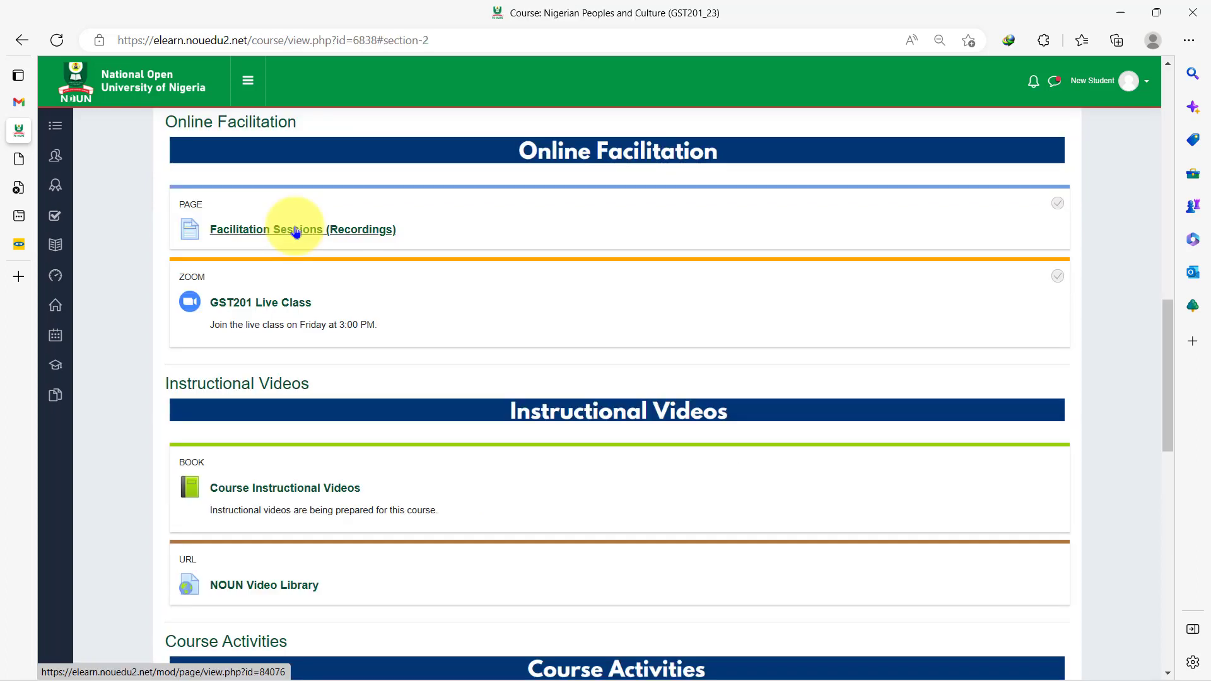
left_click(296, 231)
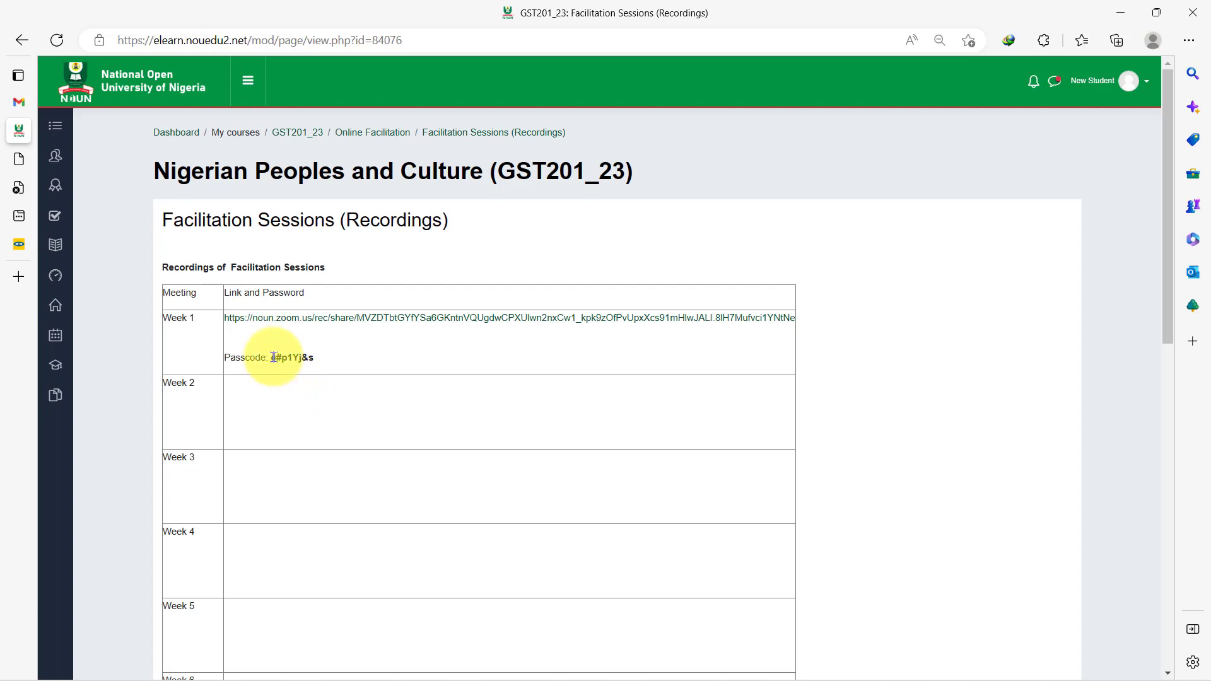
left_click_drag(273, 358, 317, 364)
- Open the Week 1 Zoom link, paste and verify the passcode, and start Watch Recording
left_click(361, 321)
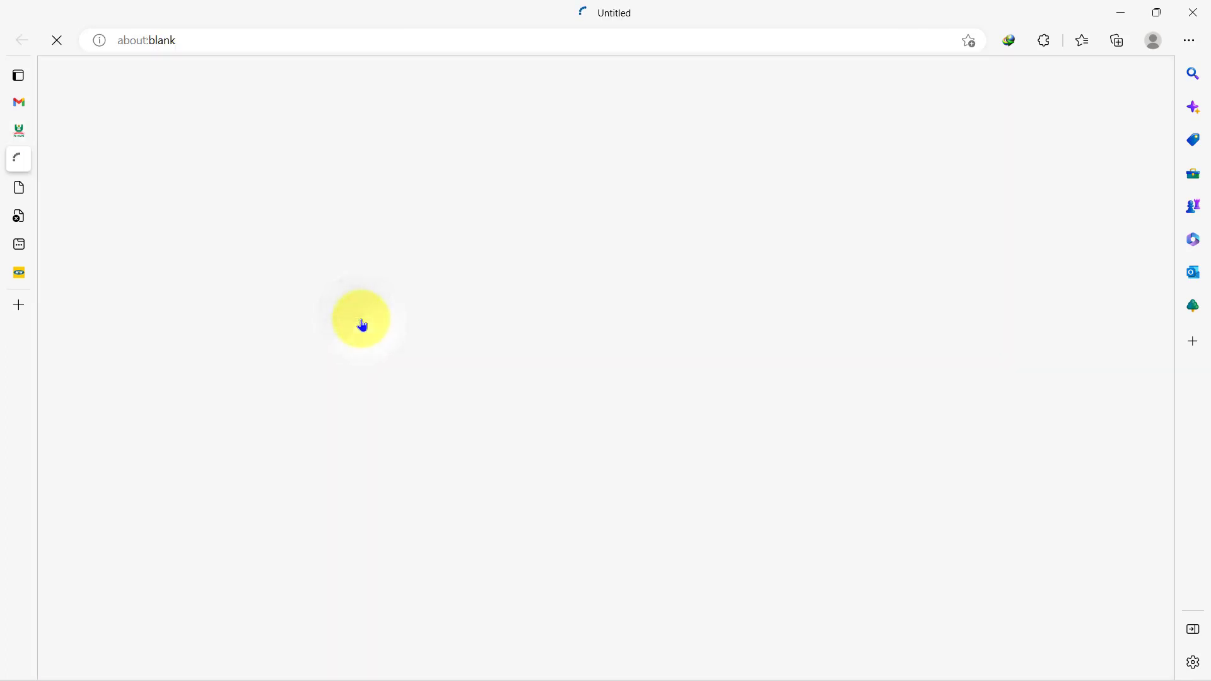
key("ctrl+v")
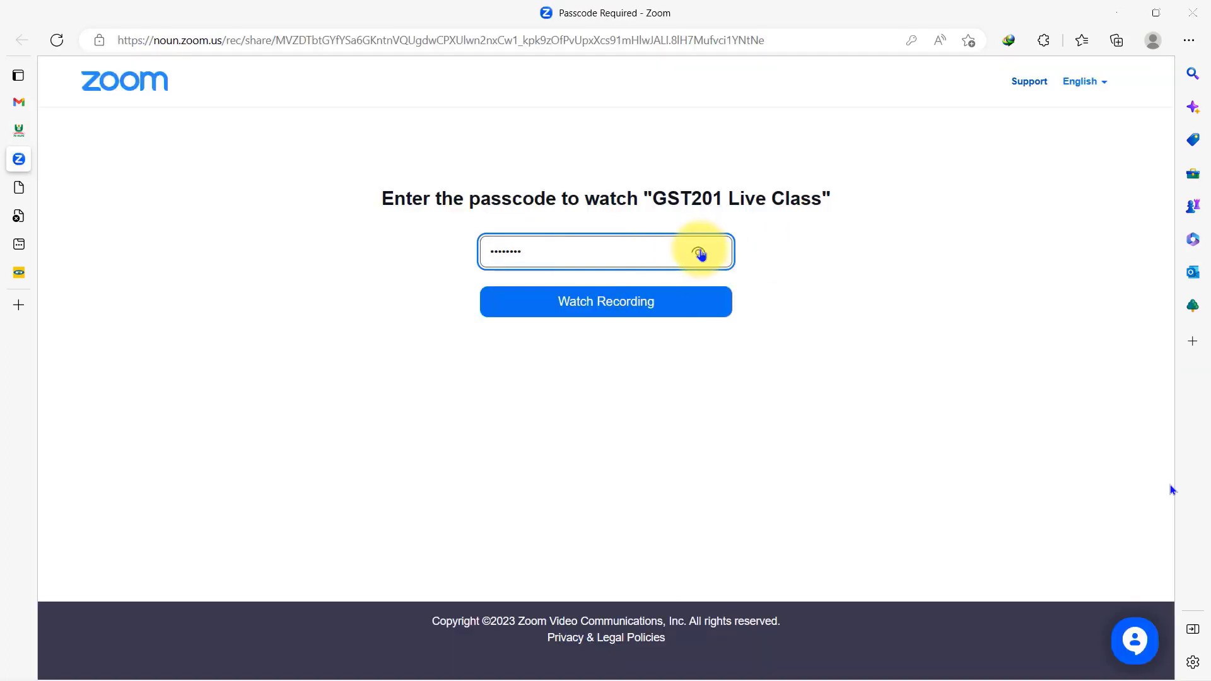
left_click(699, 252)
left_click(762, 251)
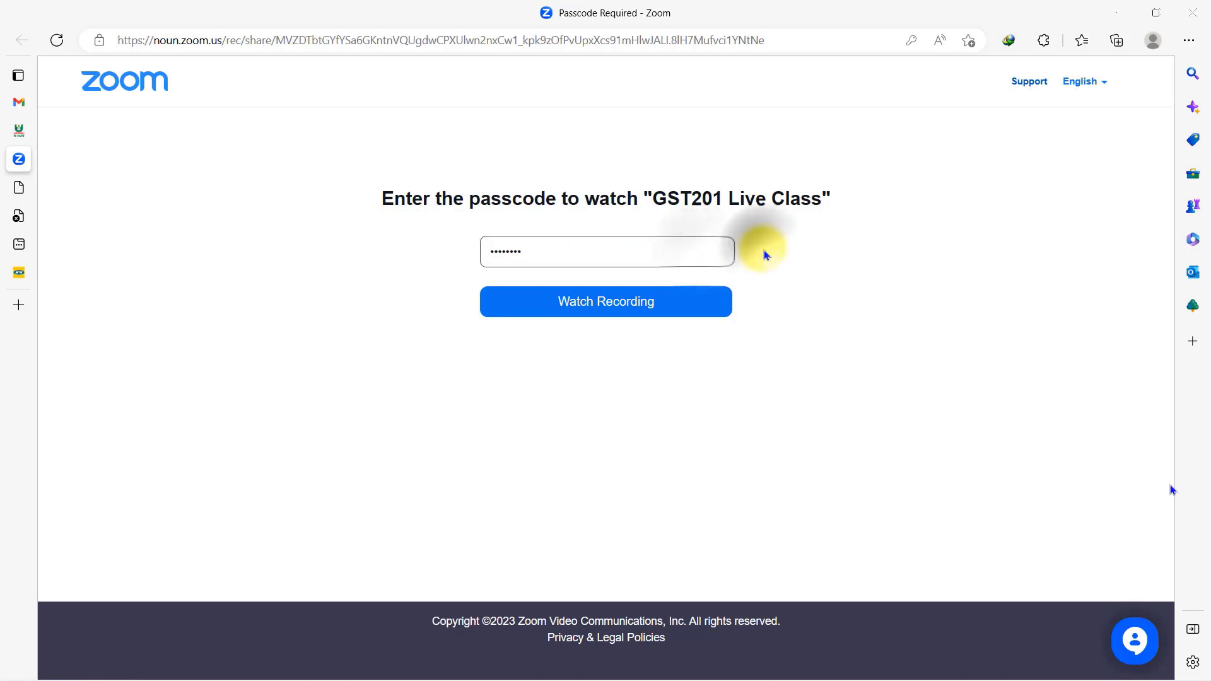
left_click(653, 249)
left_click(791, 259)
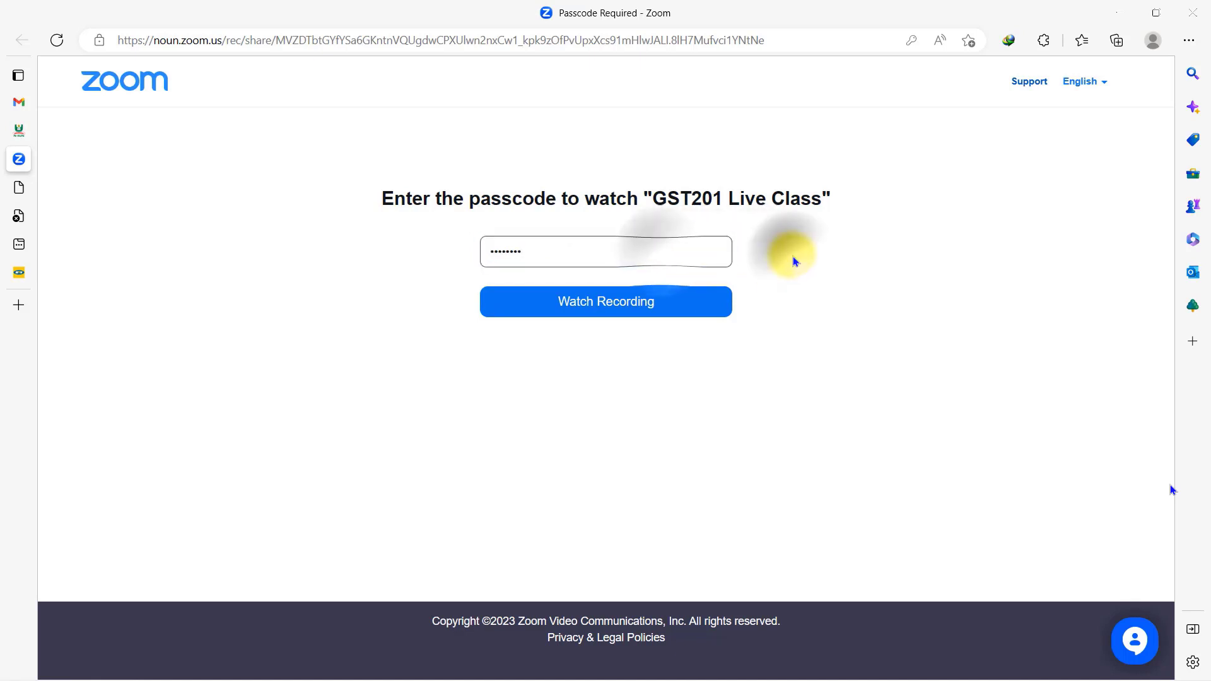
left_click(624, 301)
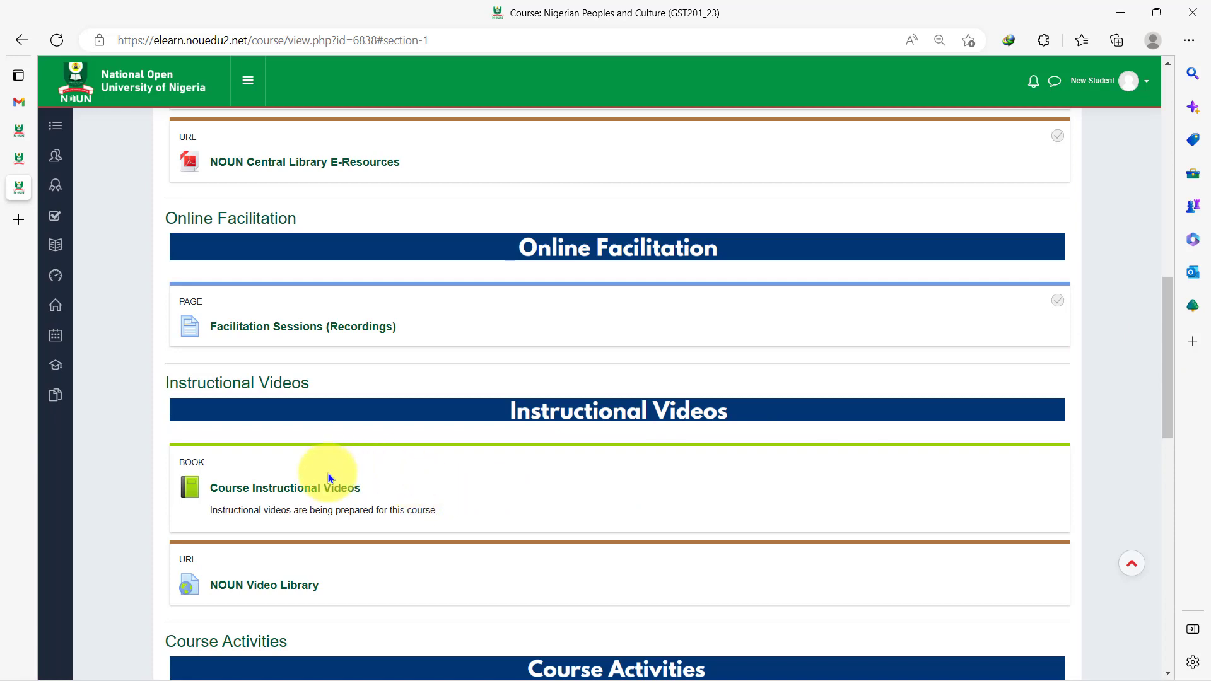
- Look through the Course Instructional Videos book, then return to the course page
left_click(307, 489)
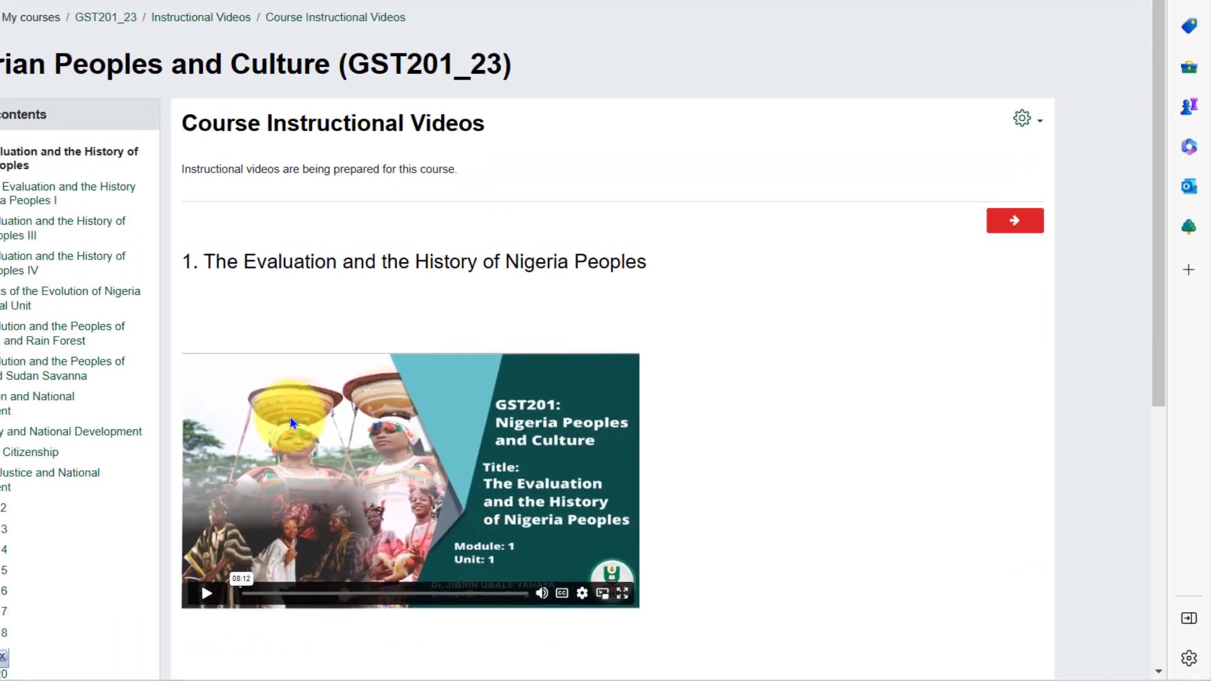
scroll(446, 460, "down", 3)
key("alt+Left")
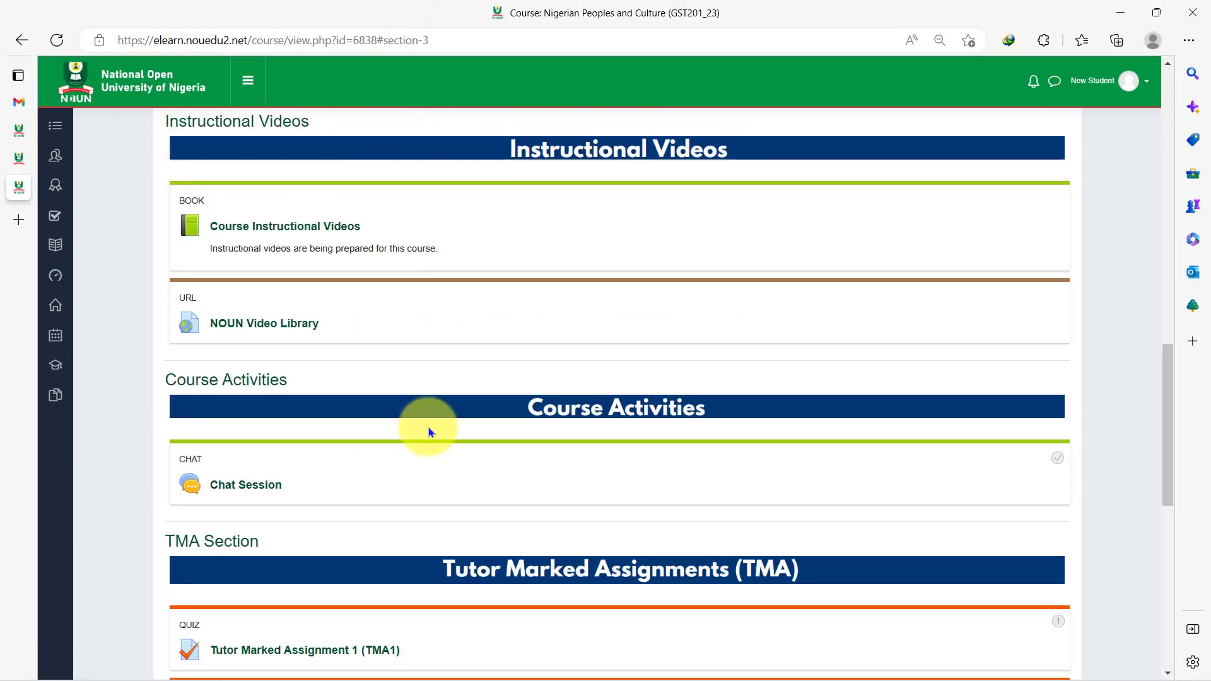
- Open the NOUN Video Library in an enlarged popup window and scroll through its contents
left_click(267, 327)
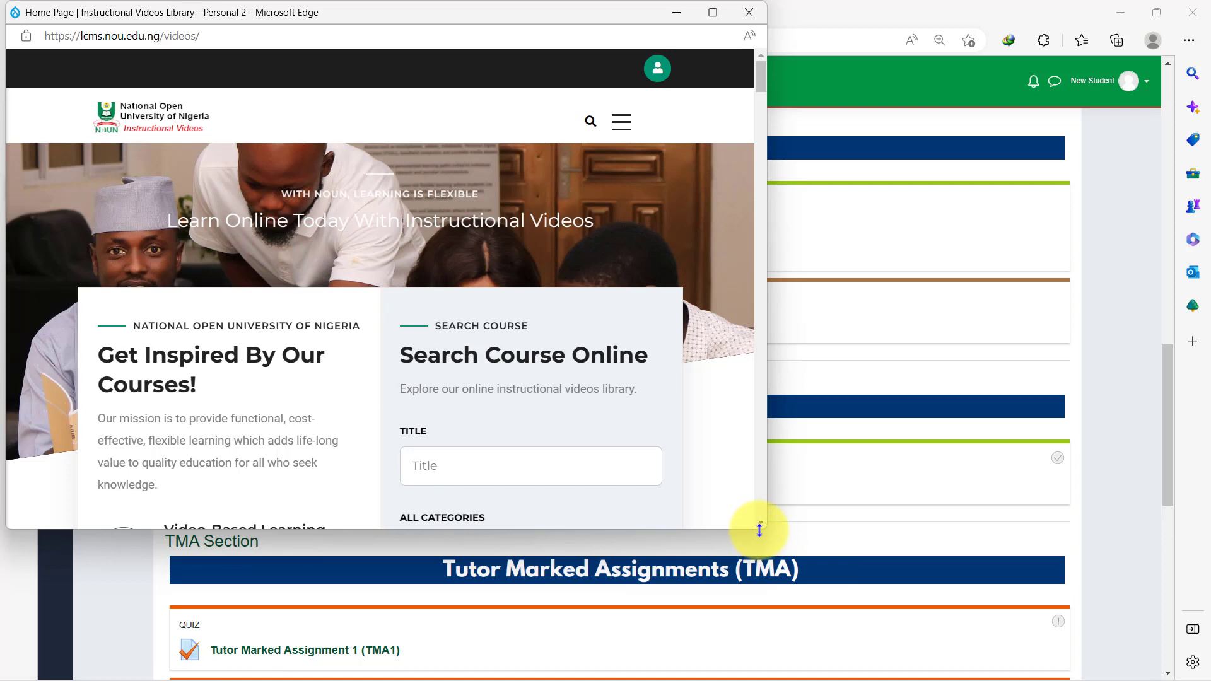
left_click_drag(765, 530, 933, 594)
scroll(598, 392, "down", 5)
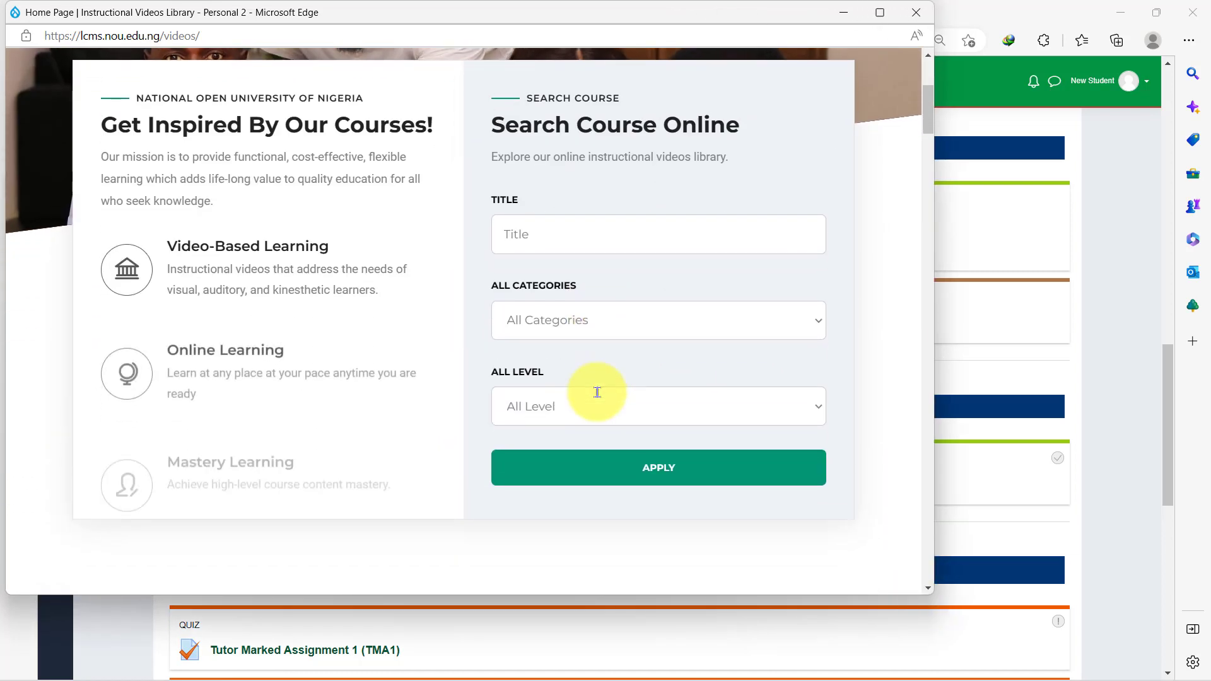
scroll(598, 396, "down", 12)
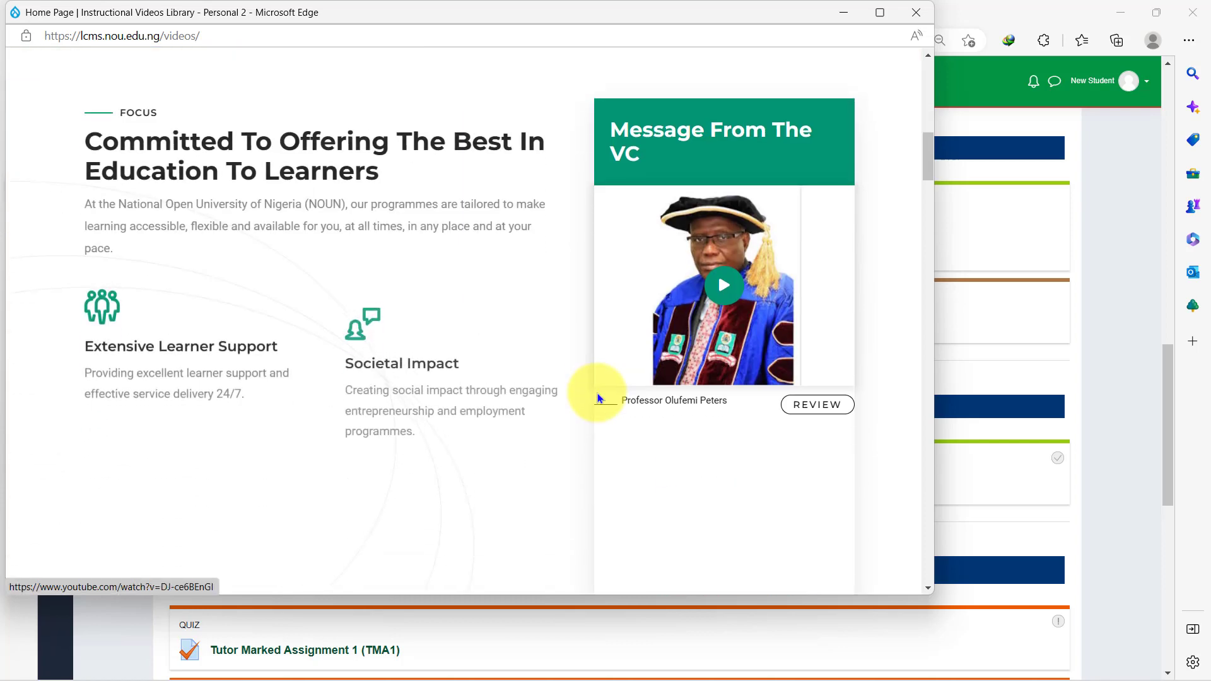
scroll(598, 398, "down", 9)
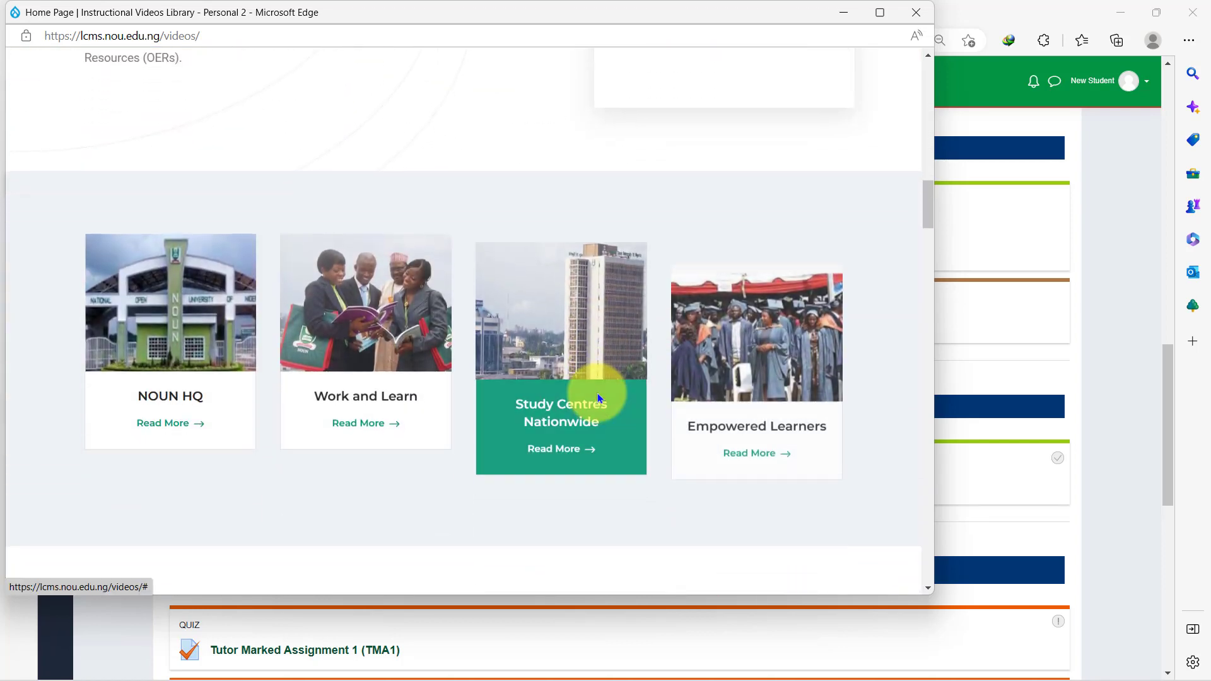
scroll(598, 397, "down", 4)
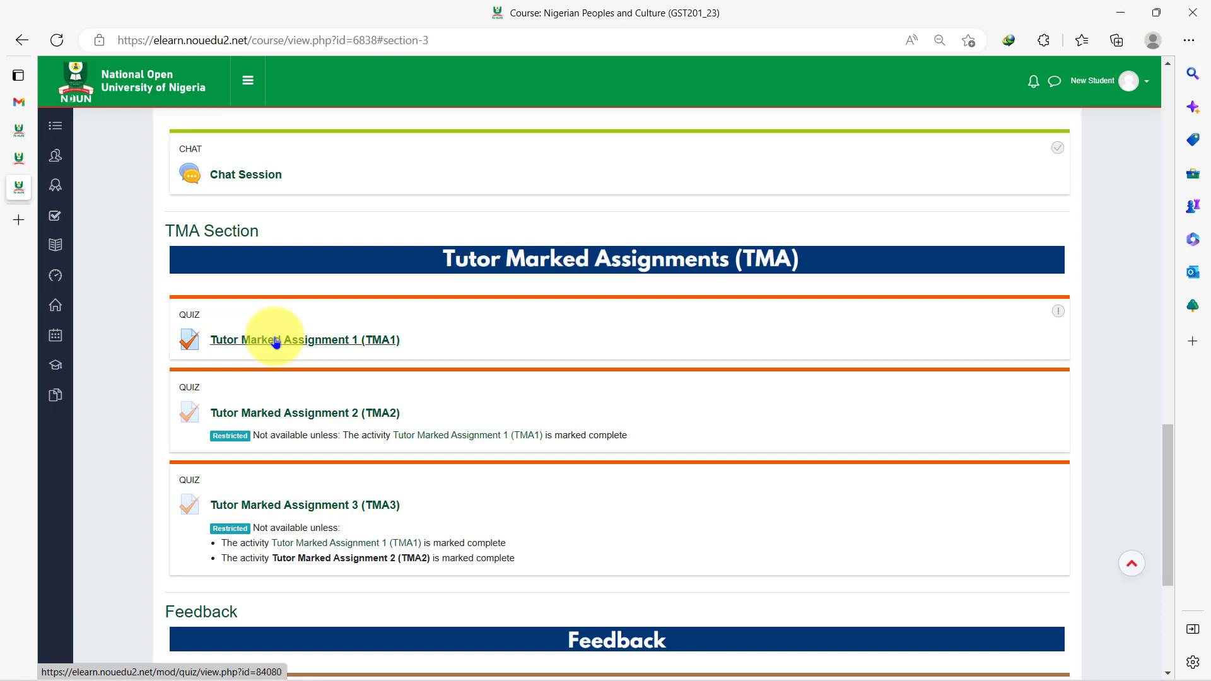
left_click(276, 341)
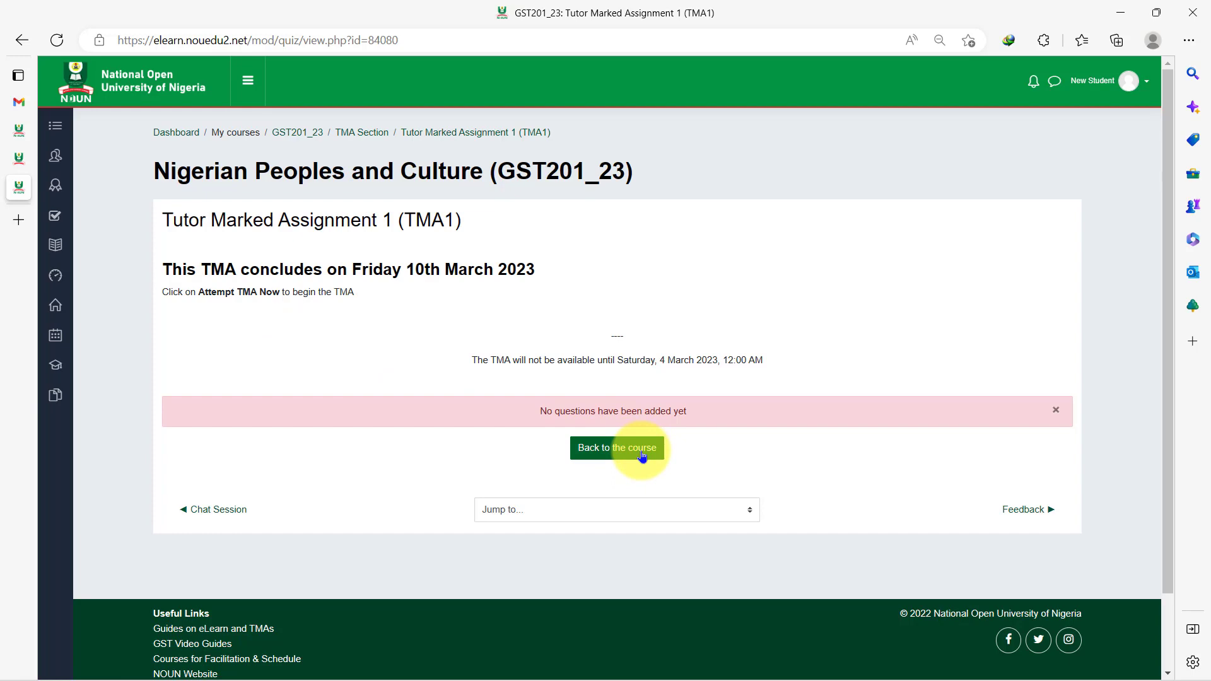
left_click(642, 454)
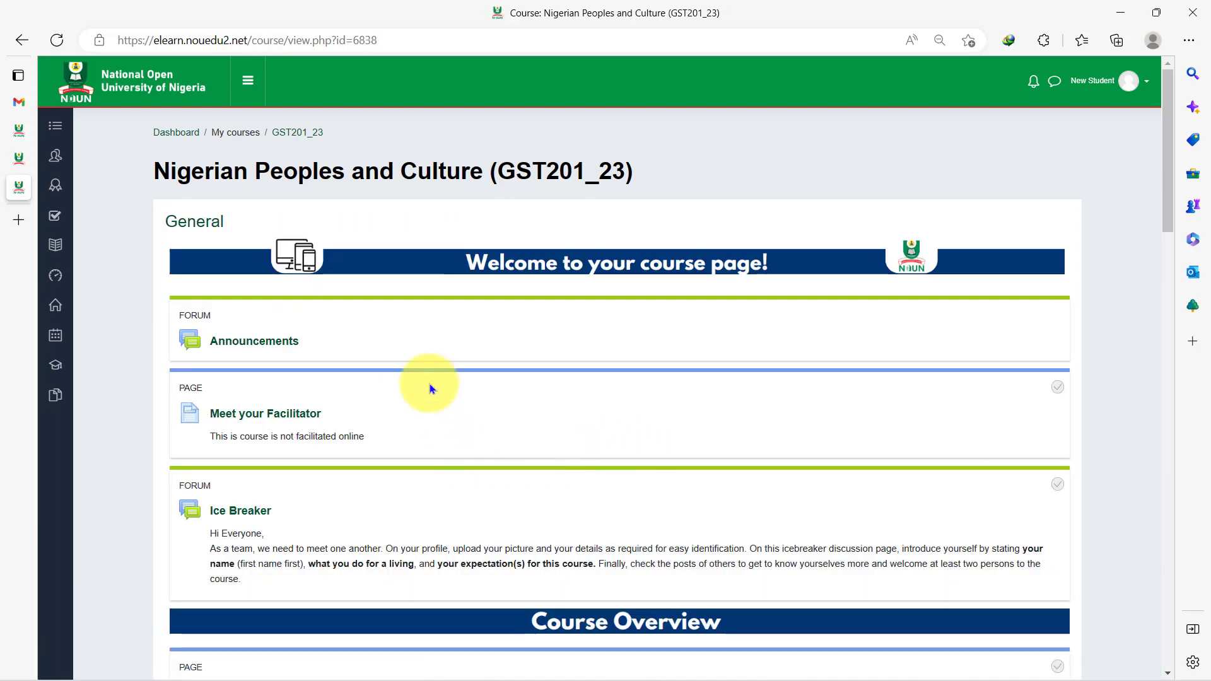
scroll(467, 449, "down", 10)
scroll(467, 448, "down", 10)
scroll(468, 448, "up", 5)
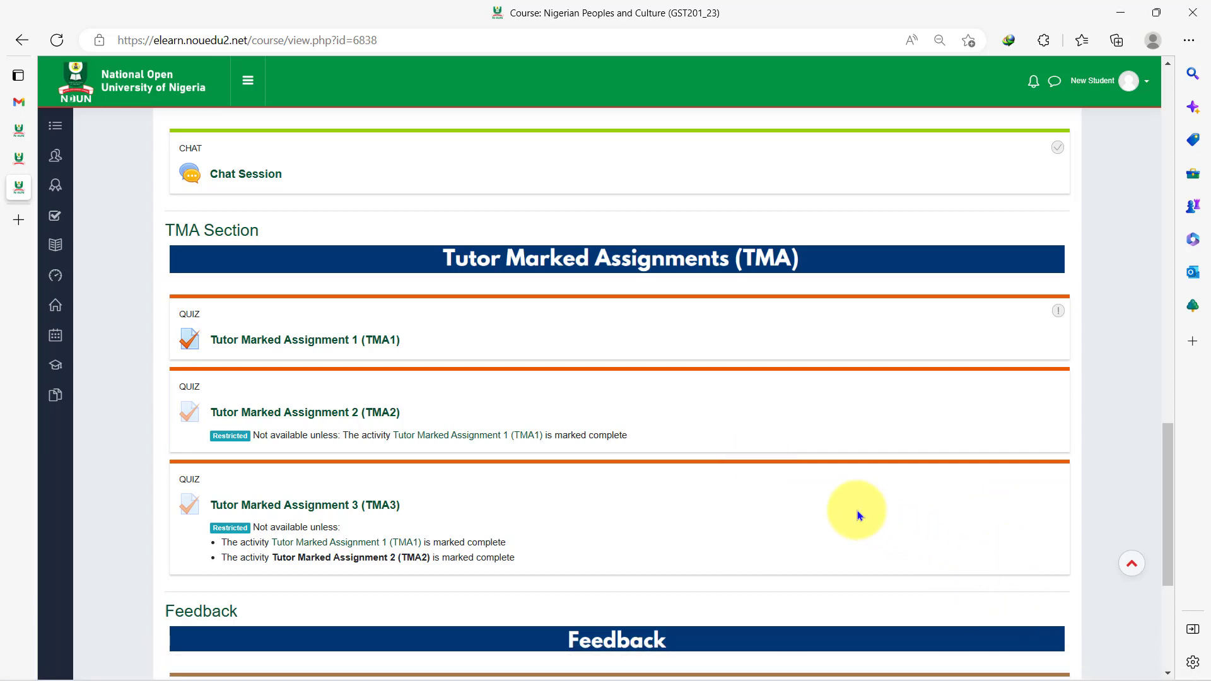
key("Home")
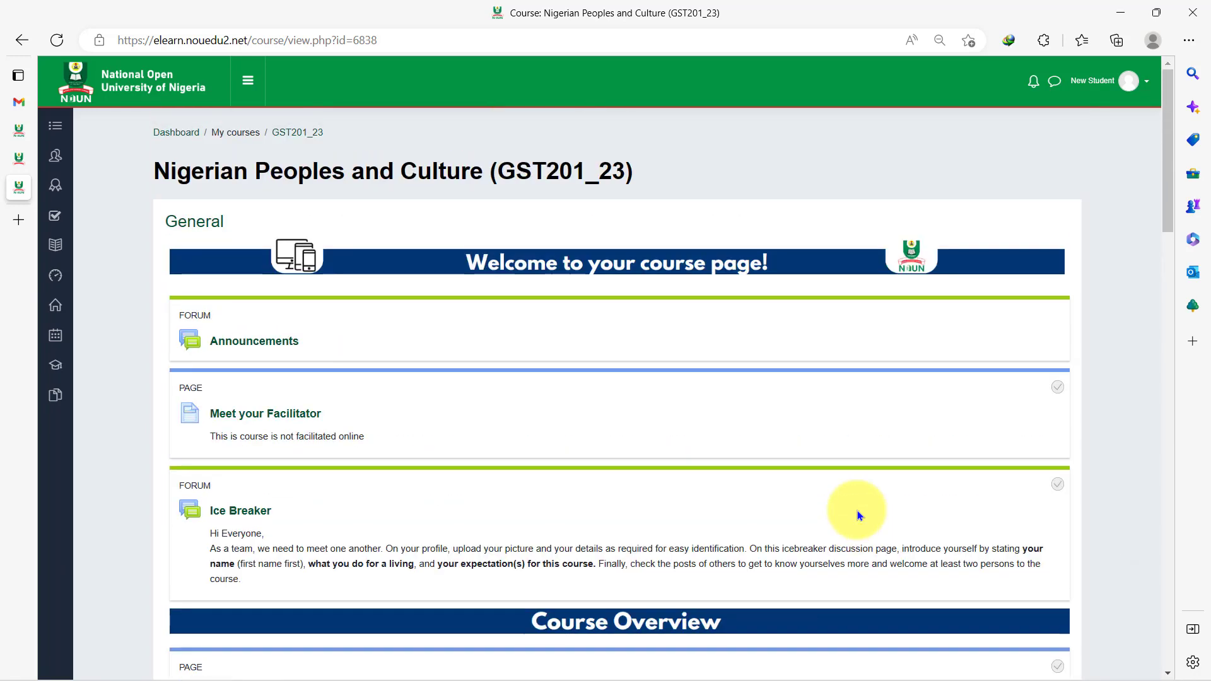
- Open the first classmate's profile from the GST201_23 Participants list
left_click(70, 162)
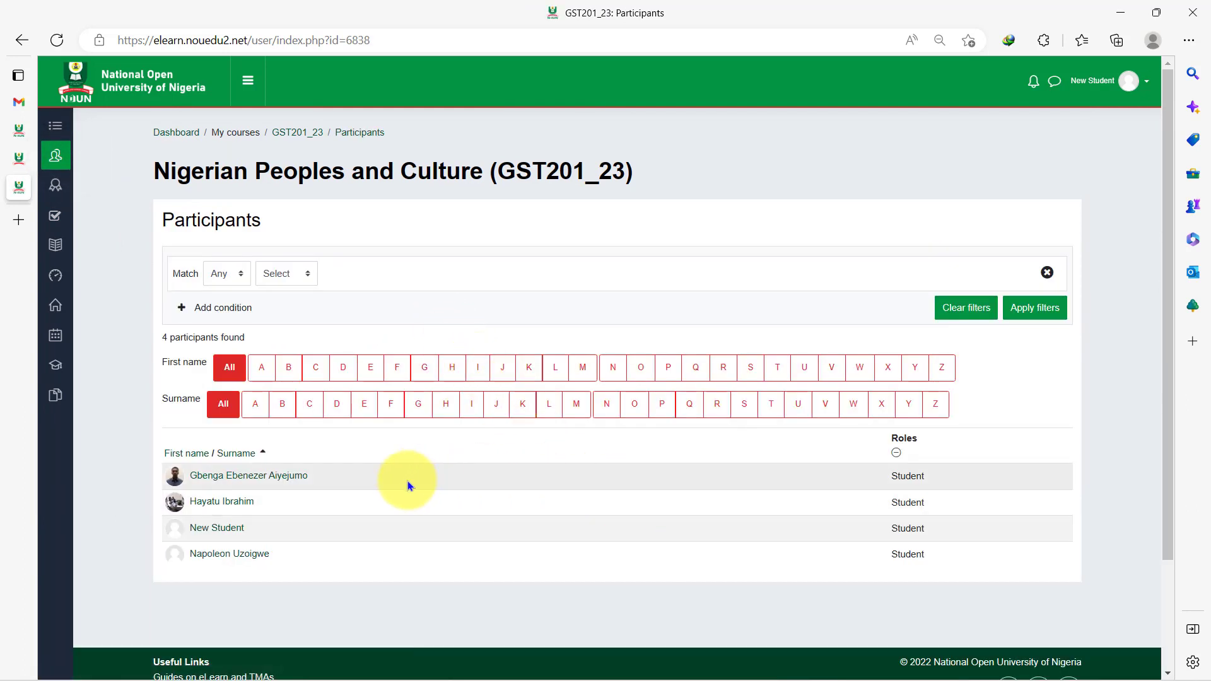
left_click(244, 476)
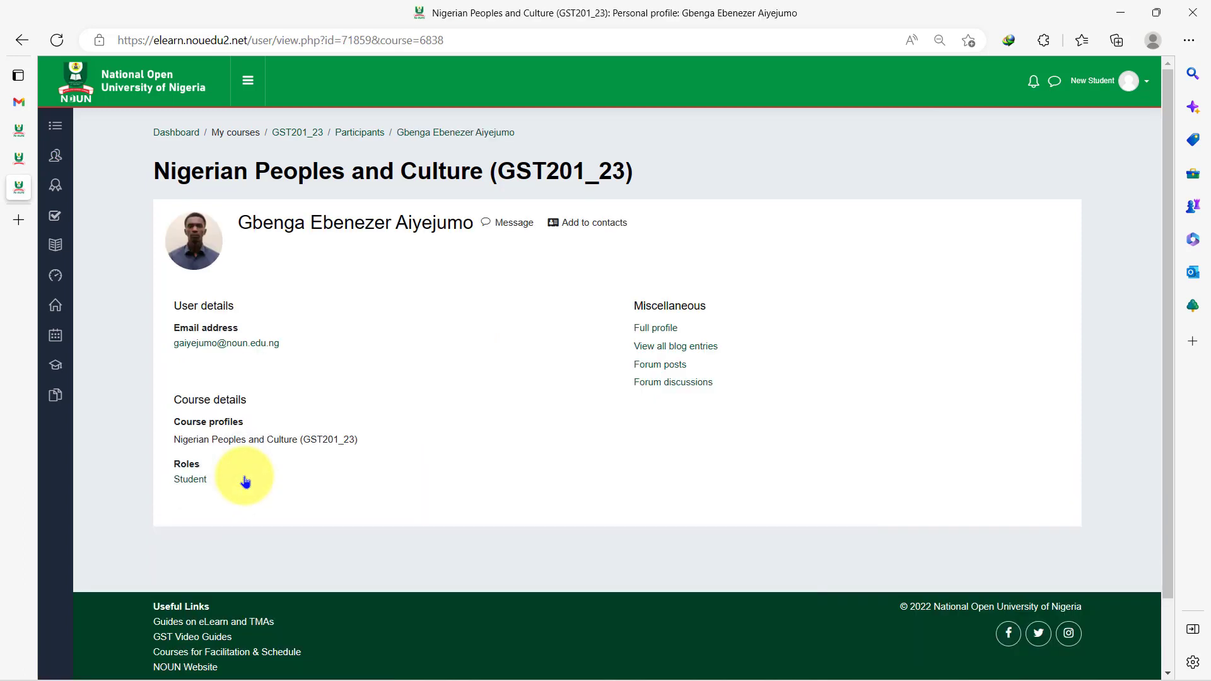
- Message the classmate a hello by name, then 'How are you? Are you also in Abuja?'
left_click(507, 226)
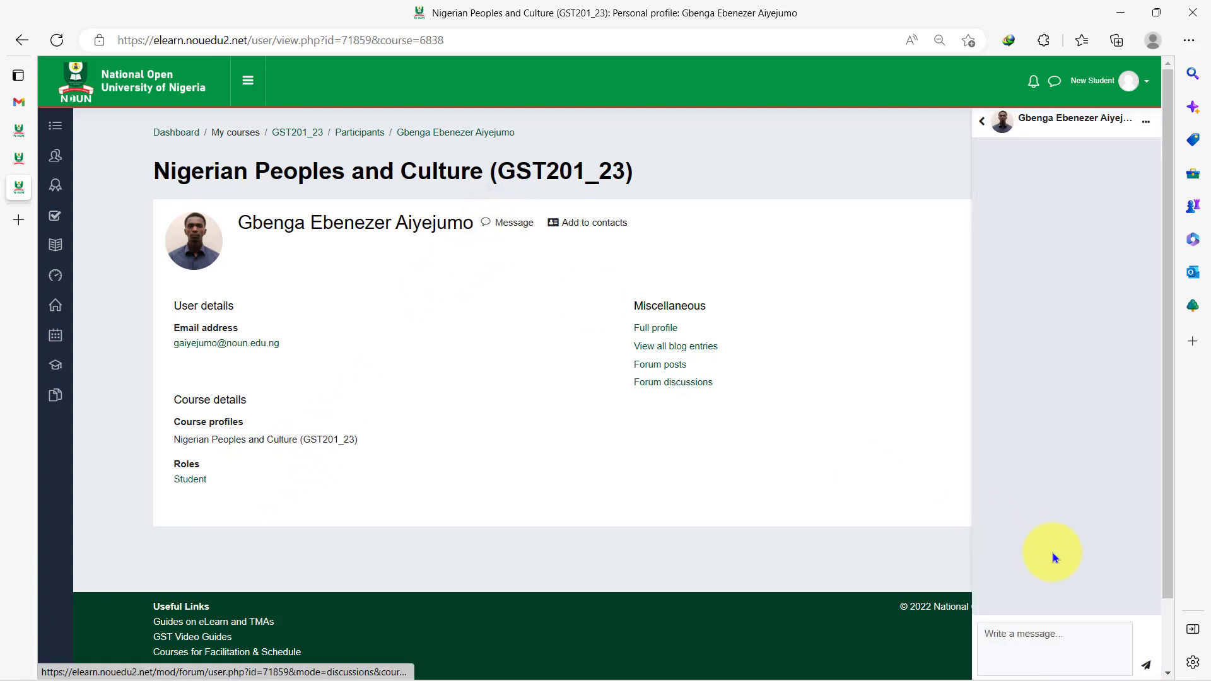
left_click(1049, 639)
type("Hello Gbenga")
key("Return")
type("How are you? Are you also in Abuja?")
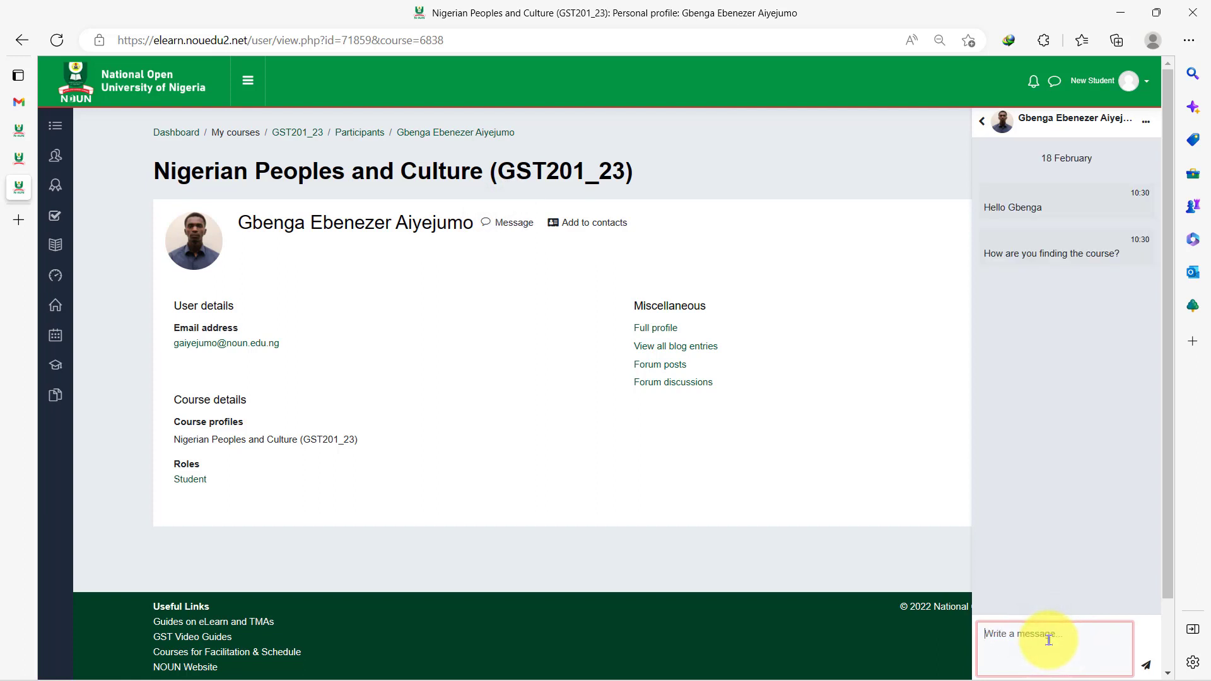
key("Return")
left_click(981, 120)
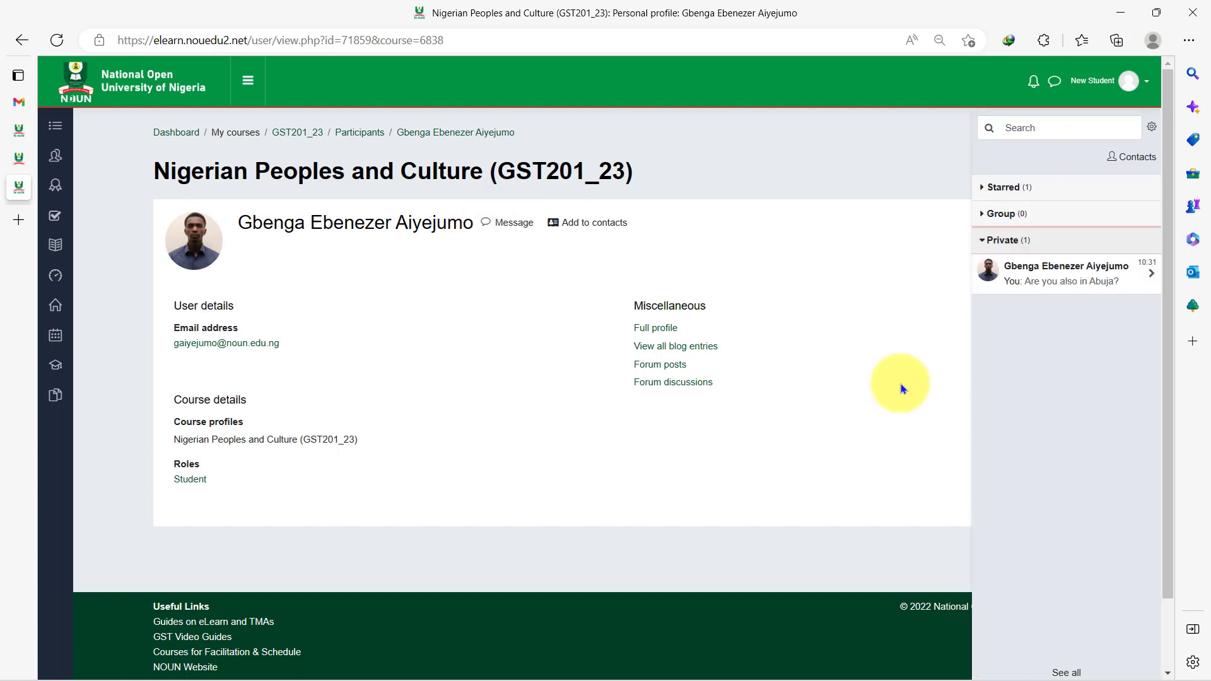
- Add the classmate to contacts, check the contacts list, and return to Participants
left_click(585, 224)
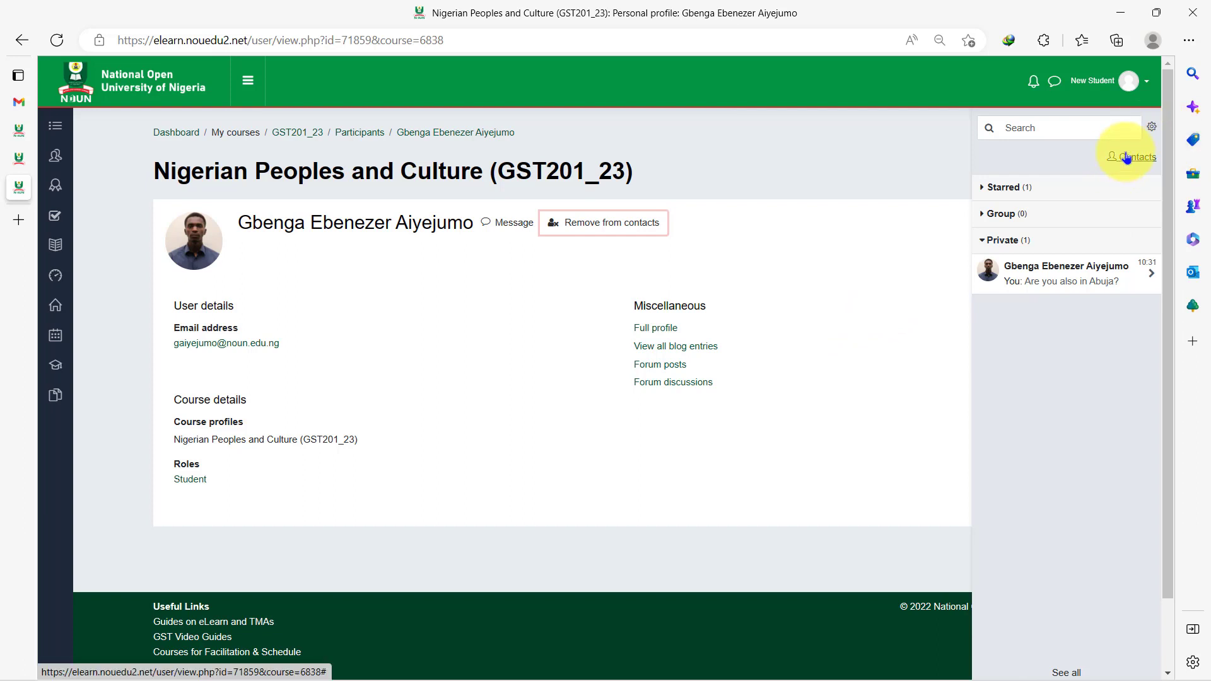
left_click(983, 189)
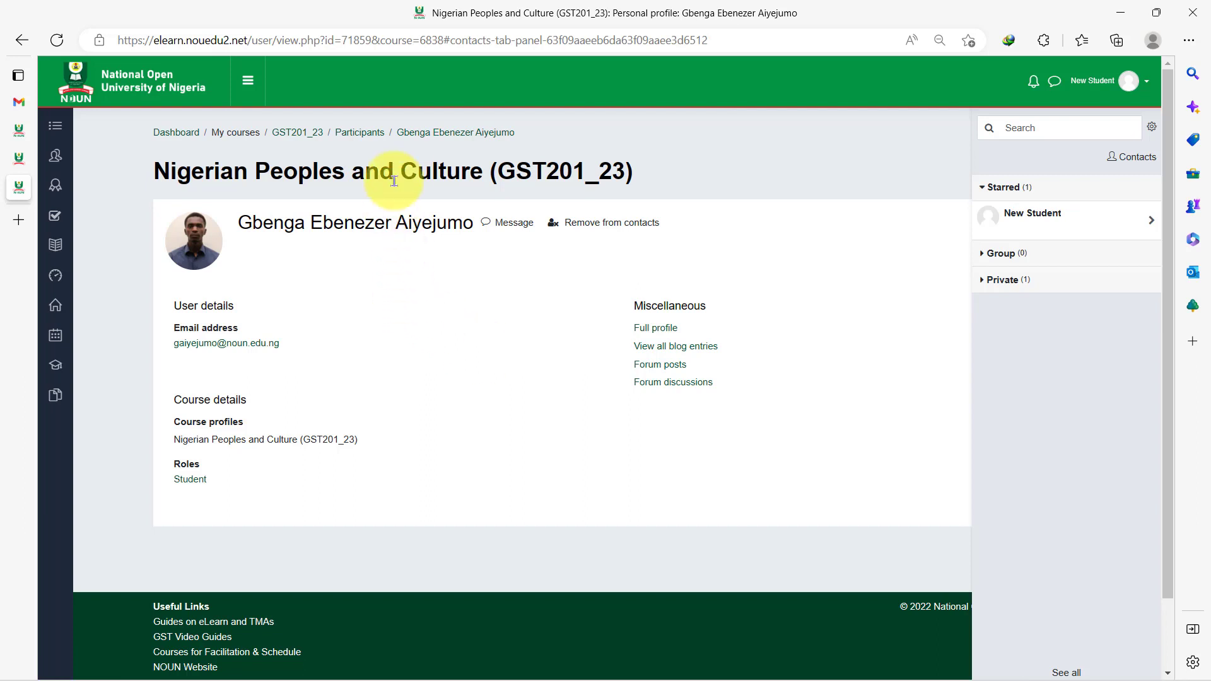
left_click(358, 132)
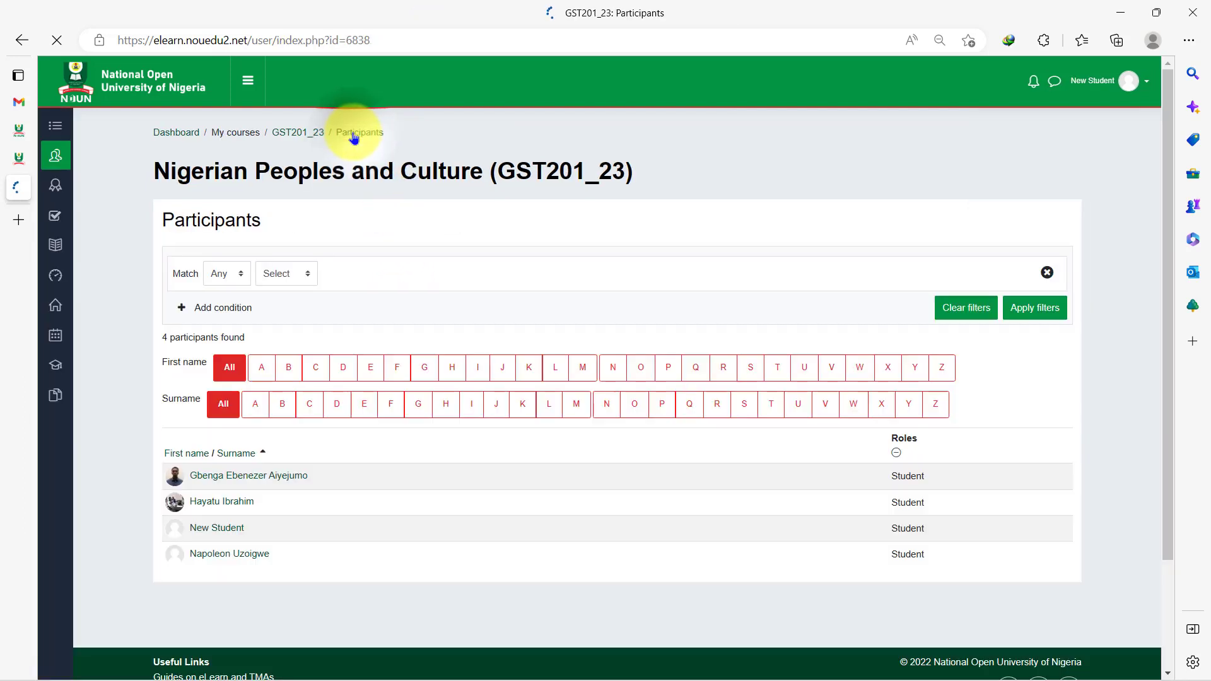